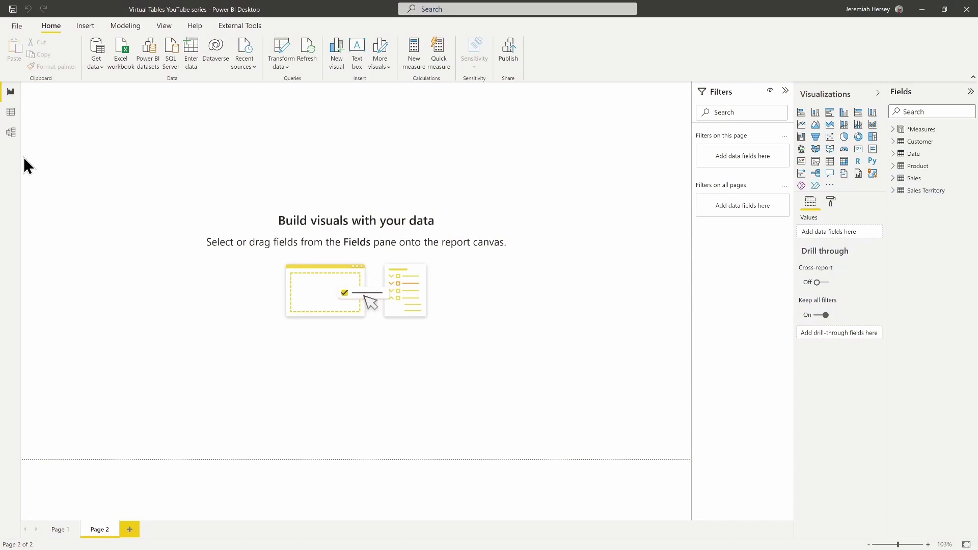
Step: In the Data view, create a new calculated table and name it "Select Columns" in its formula
{"action": "left_click", "coordinate": [11, 113]}
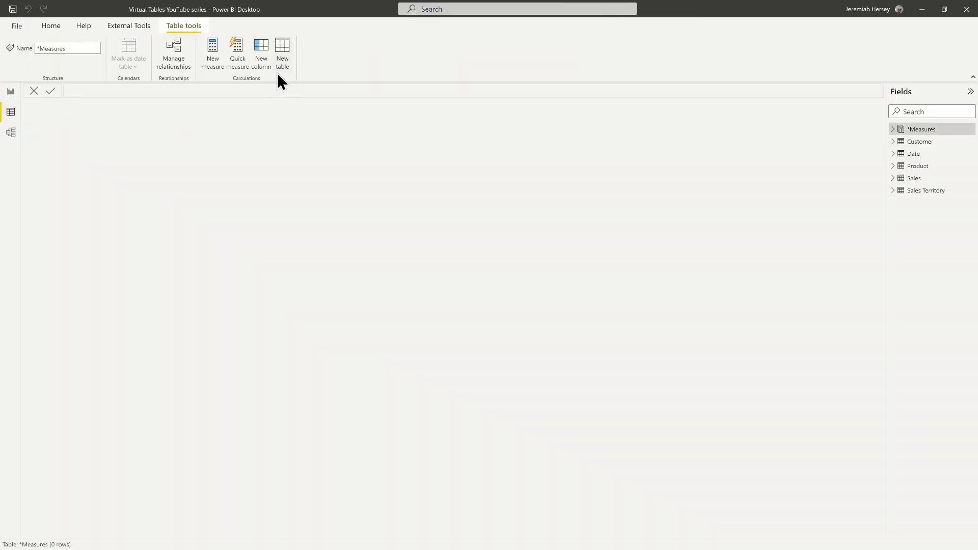
{"action": "key", "text": "ctrl+2"}
{"action": "left_click_drag", "start_coordinate": [267, 31], "coordinate": [308, 85]}
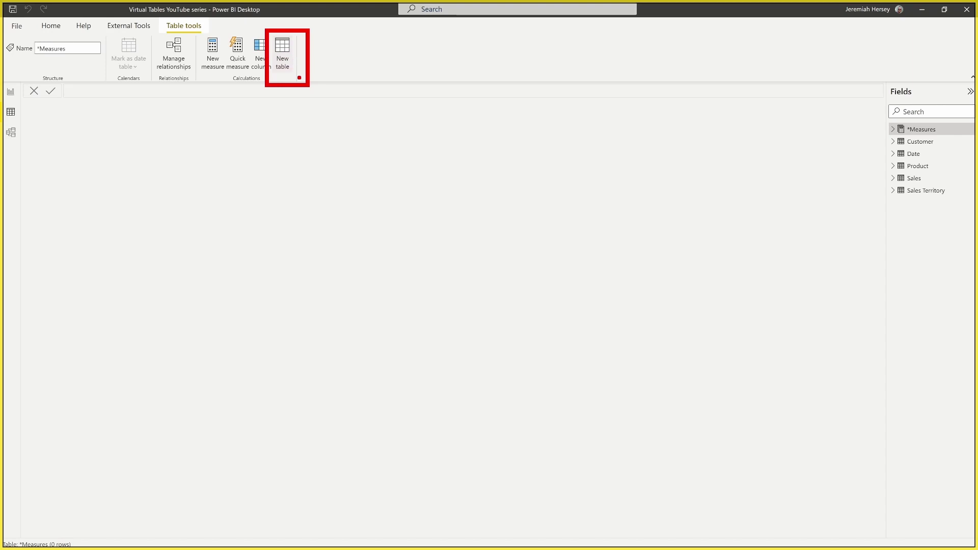
{"action": "key", "text": "Escape"}
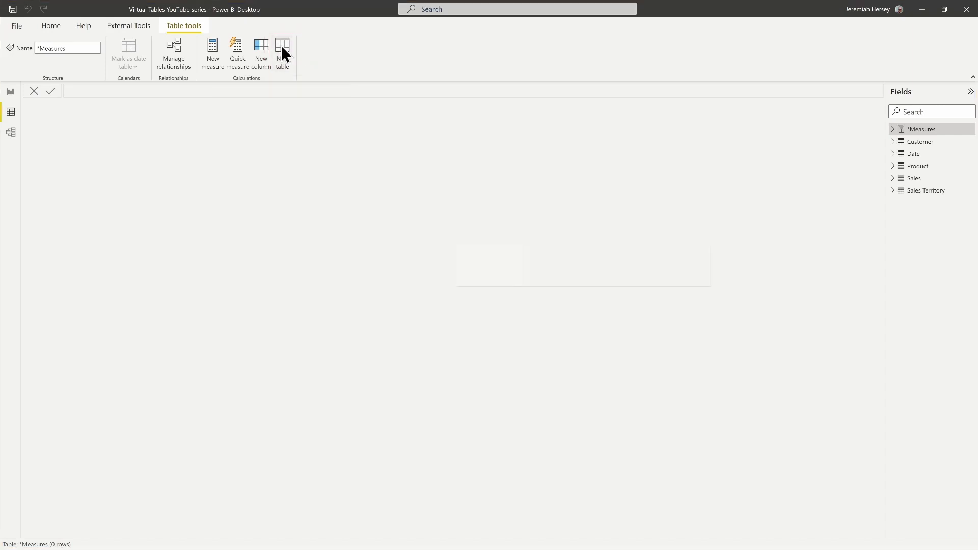
{"action": "left_click", "coordinate": [282, 46]}
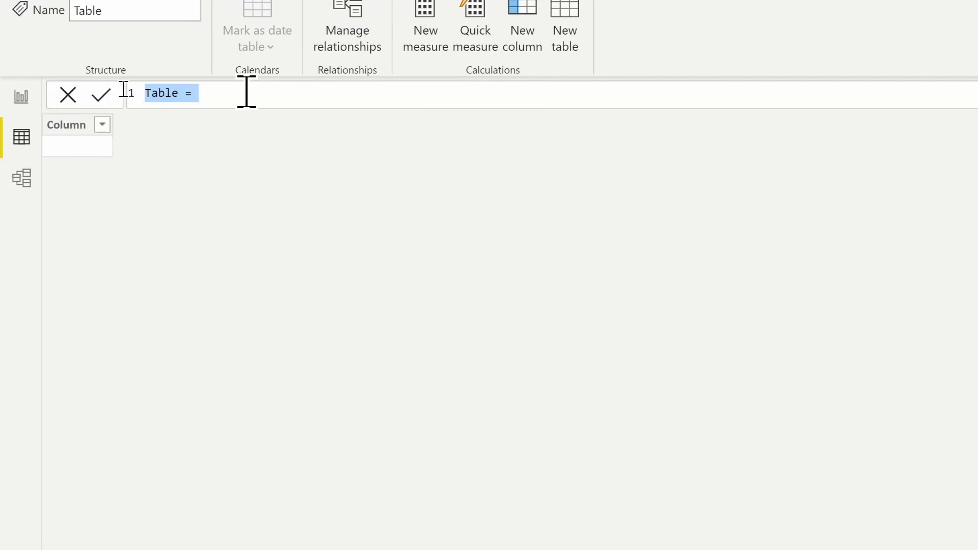
{"action": "type", "text": "Select Columns ="}
{"action": "key", "text": "shift+Return"}
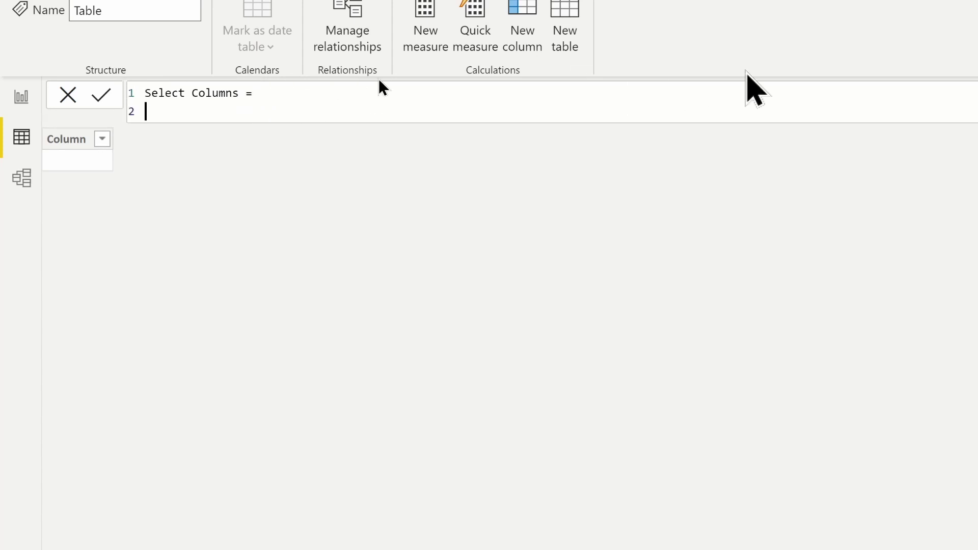
Step: Begin a SELECTCOLUMNS function on the formula's second line with the 'Product' table as its first argument
{"action": "key", "text": "Tab"}
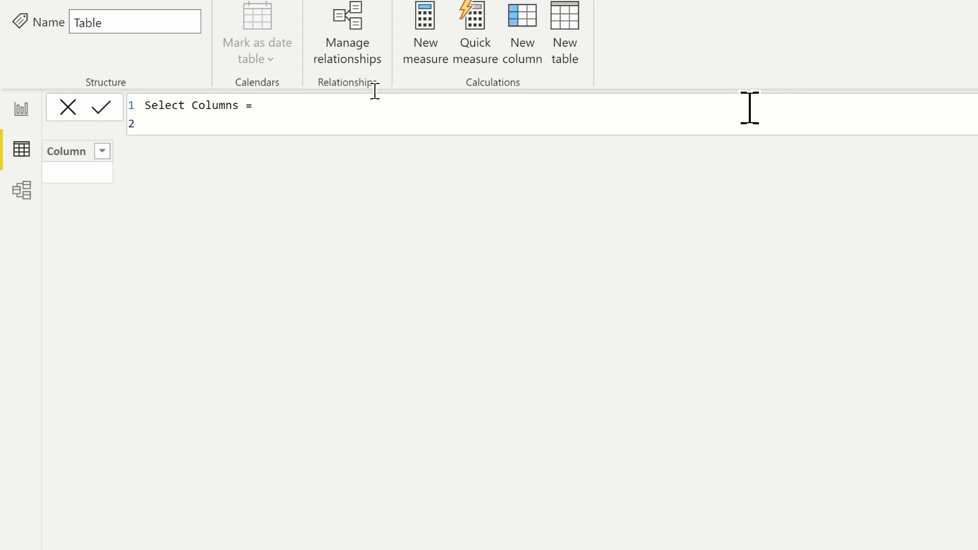
{"action": "type", "text": "sele"}
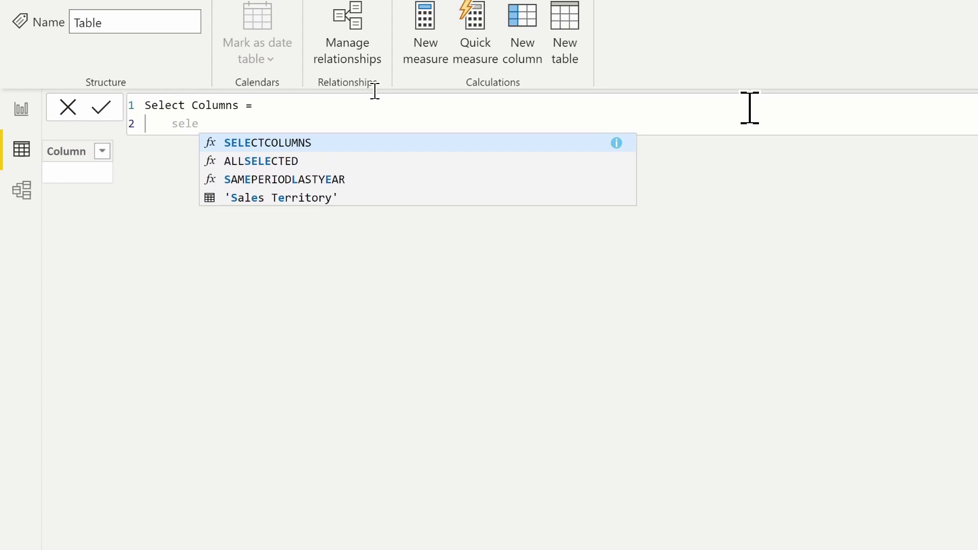
{"action": "key", "text": "Tab"}
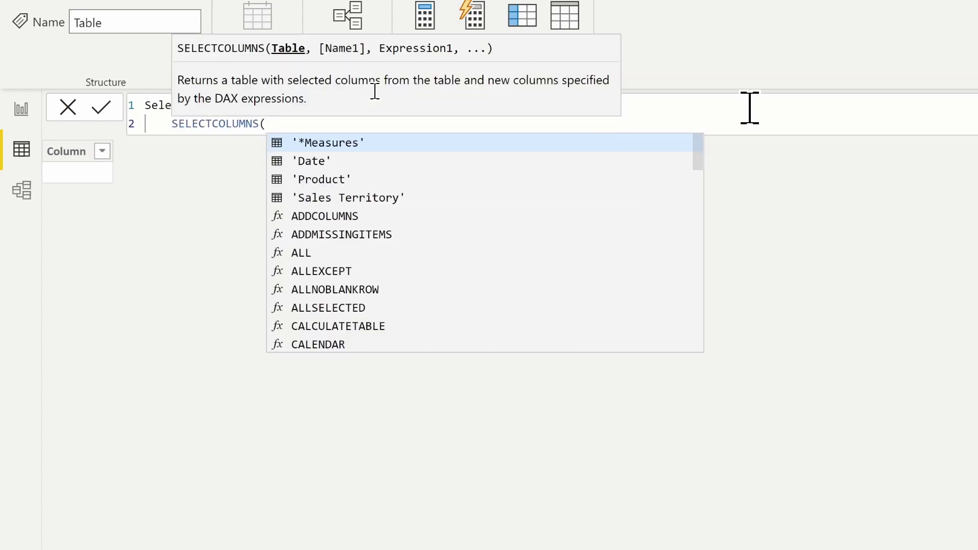
{"action": "key", "text": "shift+Return"}
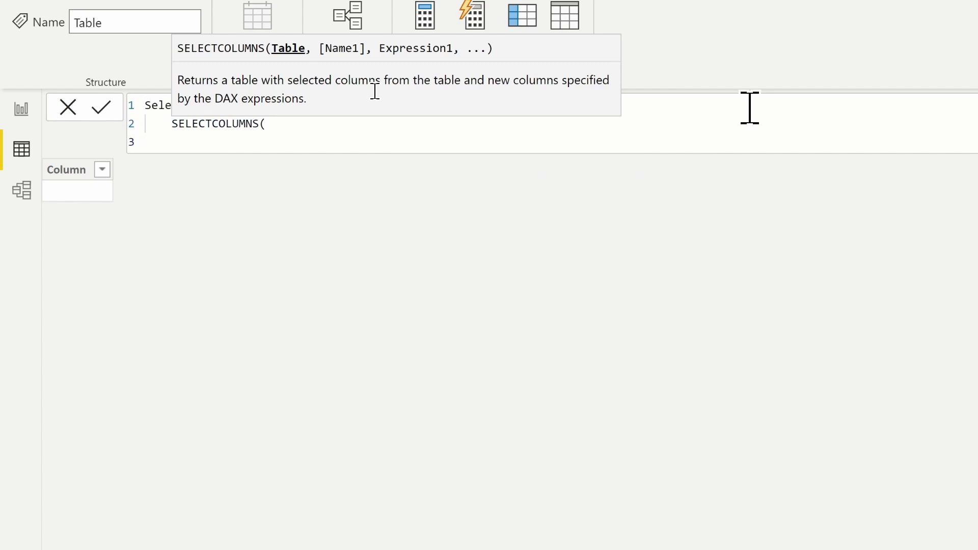
{"action": "type", "text": "'"}
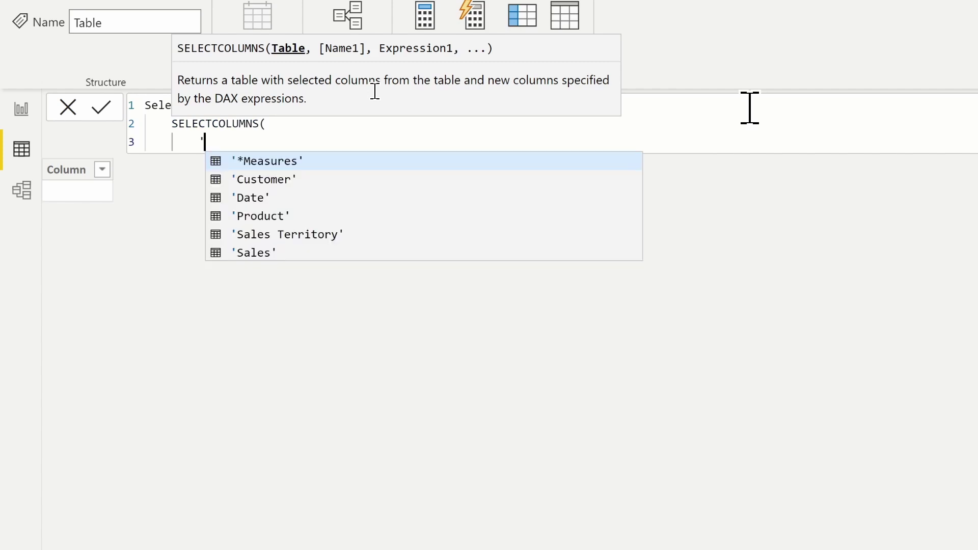
{"action": "key", "text": "Down"}
{"action": "key", "text": "Down"}
{"action": "key", "text": "Down"}
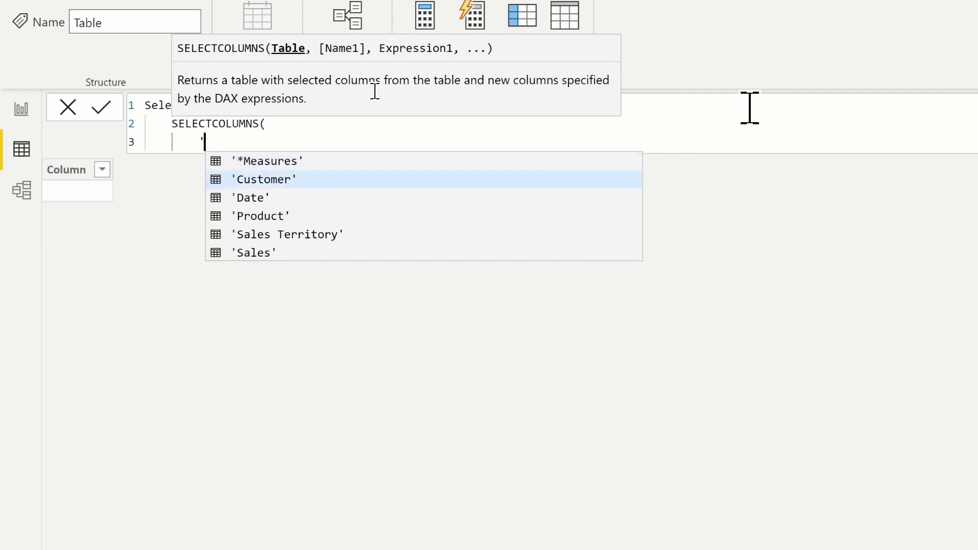
{"action": "key", "text": "Tab"}
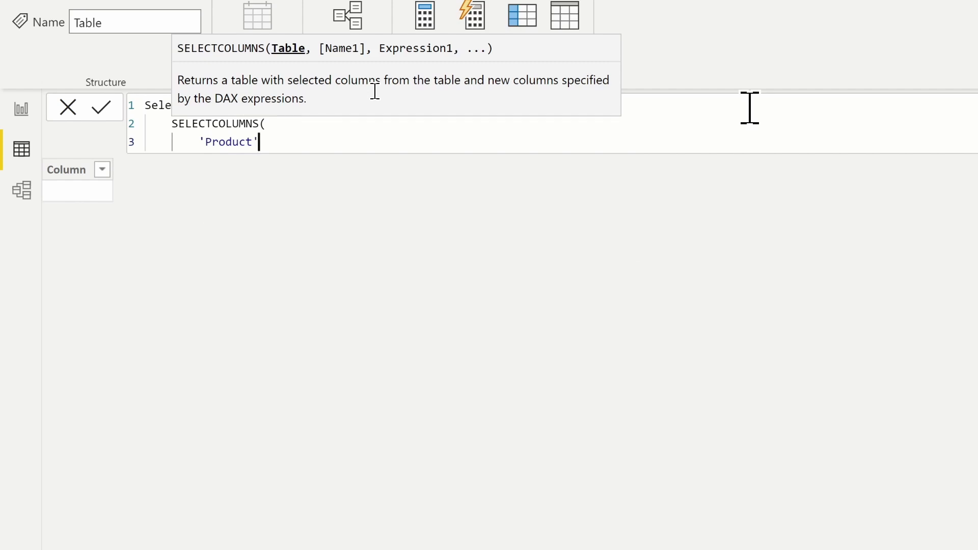
{"action": "type", "text": ","}
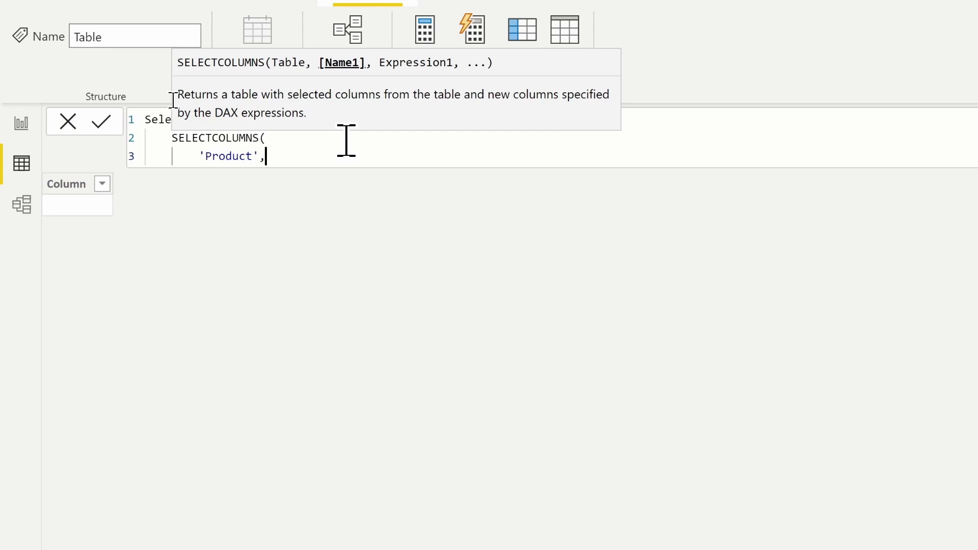
Step: Add a "Product Name" column to the SELECTCOLUMNS formula that returns 'Product'[EnglishProductName]
{"action": "key", "text": "shift+Return"}
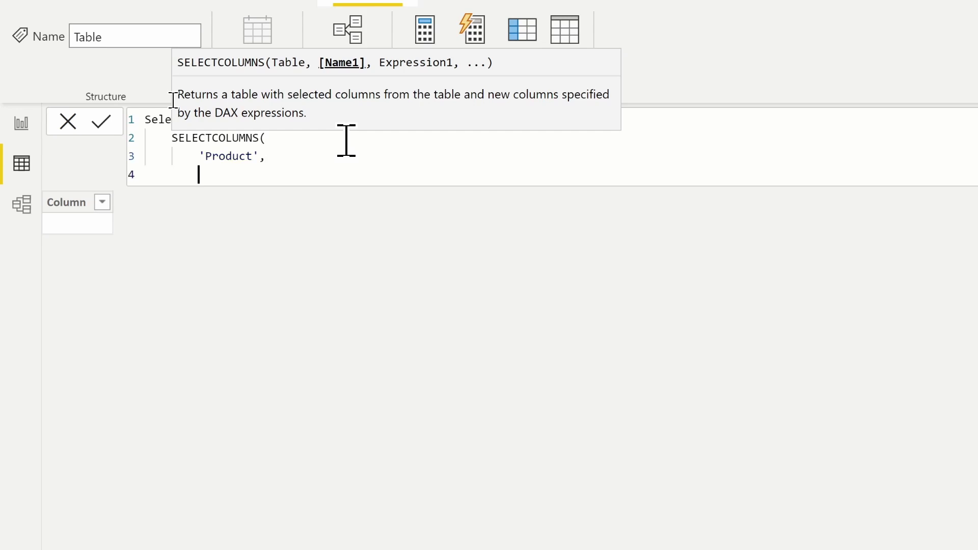
{"action": "type", "text": "\"Product Name\""}
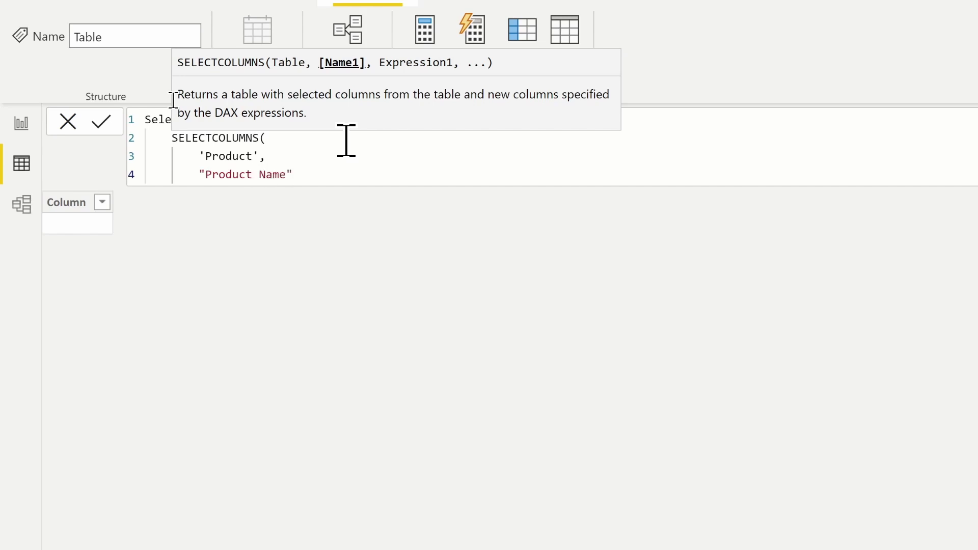
{"action": "type", "text": ", "}
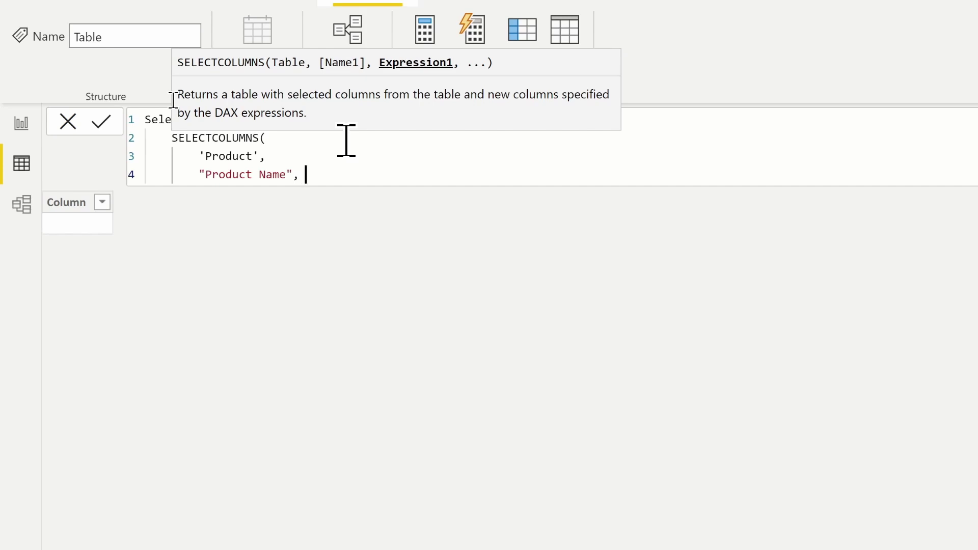
{"action": "type", "text": "'pr"}
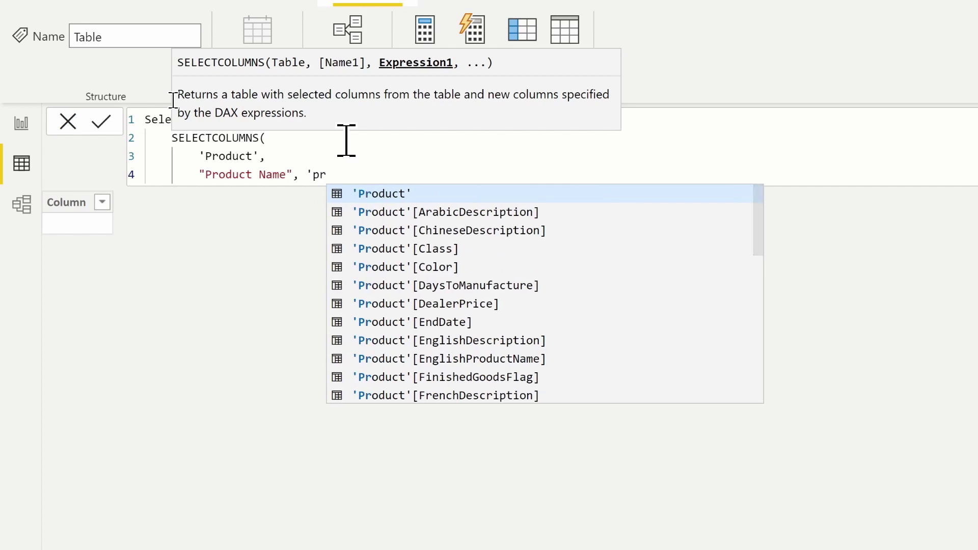
{"action": "key", "text": "Tab"}
{"action": "type", "text": "["}
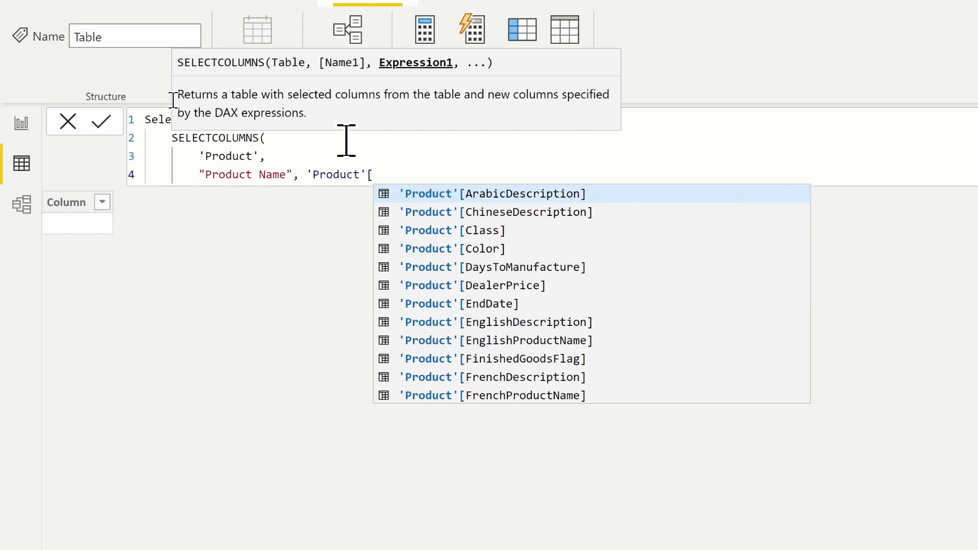
{"action": "type", "text": "en"}
{"action": "key", "text": "Down"}
{"action": "key", "text": "Down"}
{"action": "key", "text": "Tab"}
{"action": "type", "text": ","}
{"action": "key", "text": "shift+Return"}
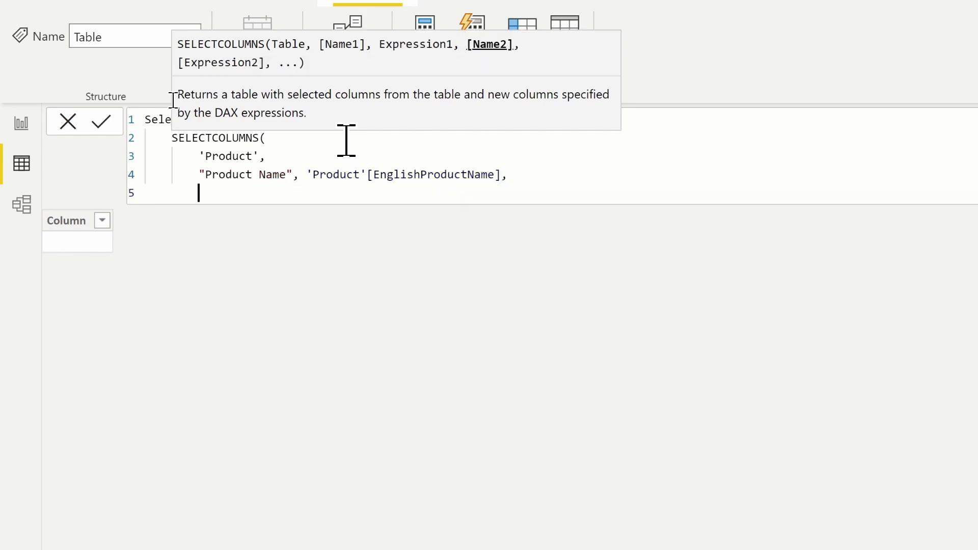
Step: Add a "Product Color" column to the SELECTCOLUMNS formula that returns 'Product'[Color]
{"action": "key", "text": "Tab"}
{"action": "key", "text": "Tab"}
{"action": "type", "text": "\"Product Color\":"}
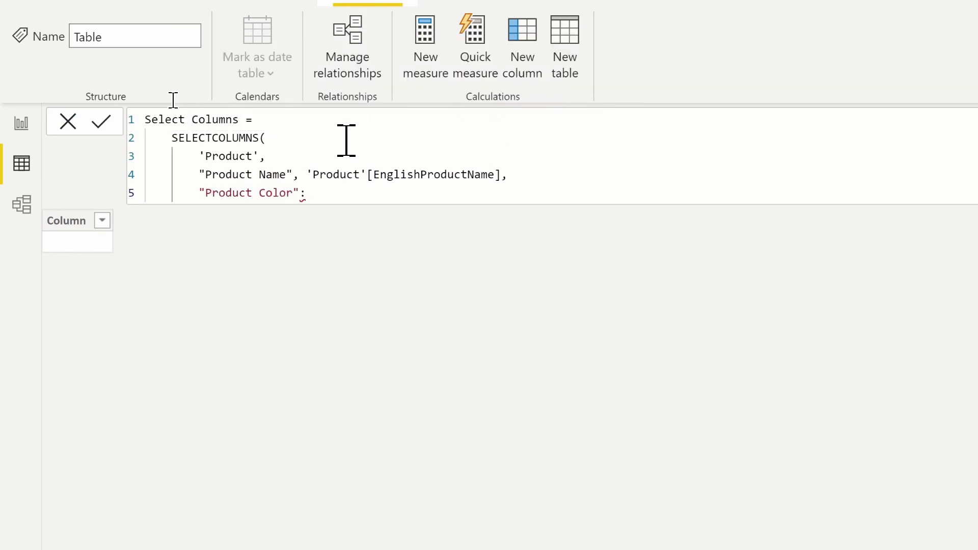
{"action": "key", "text": "BackSpace"}
{"action": "type", "text": ", "}
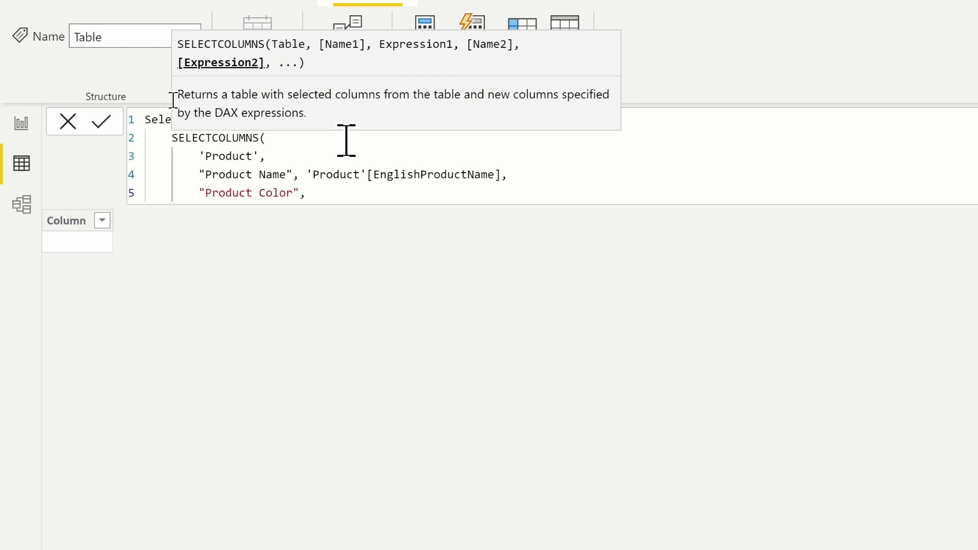
{"action": "type", "text": "'p"}
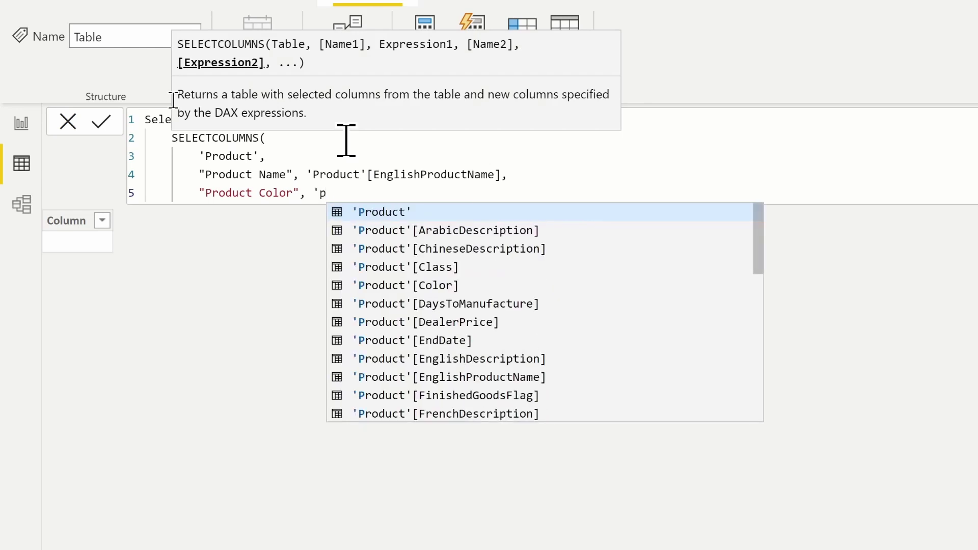
{"action": "key", "text": "Tab"}
{"action": "type", "text": "[co"}
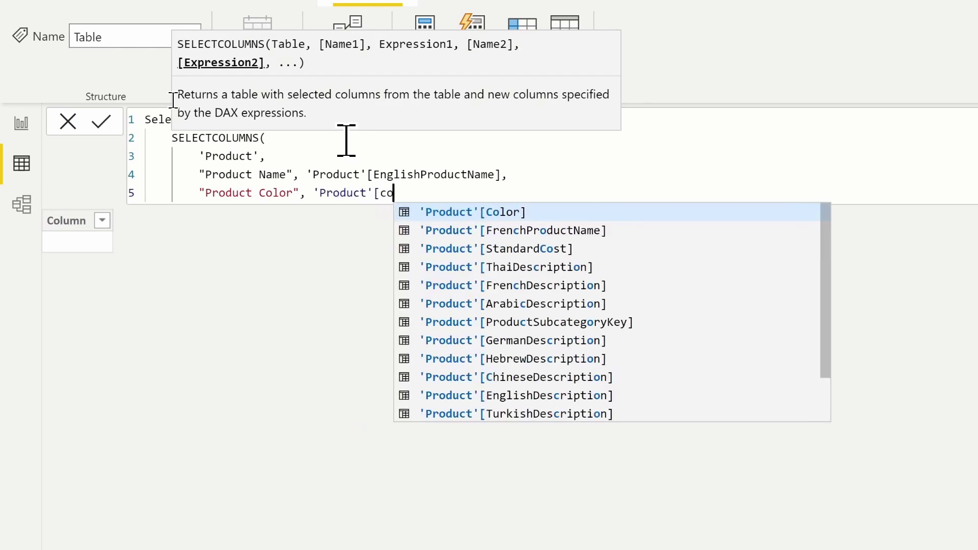
{"action": "key", "text": "Tab"}
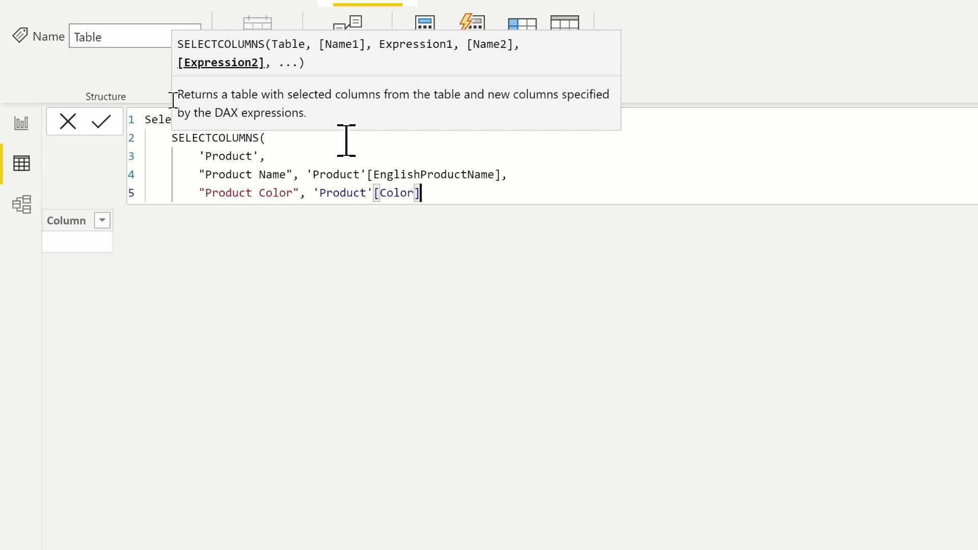
{"action": "type", "text": ","}
{"action": "key", "text": "Return"}
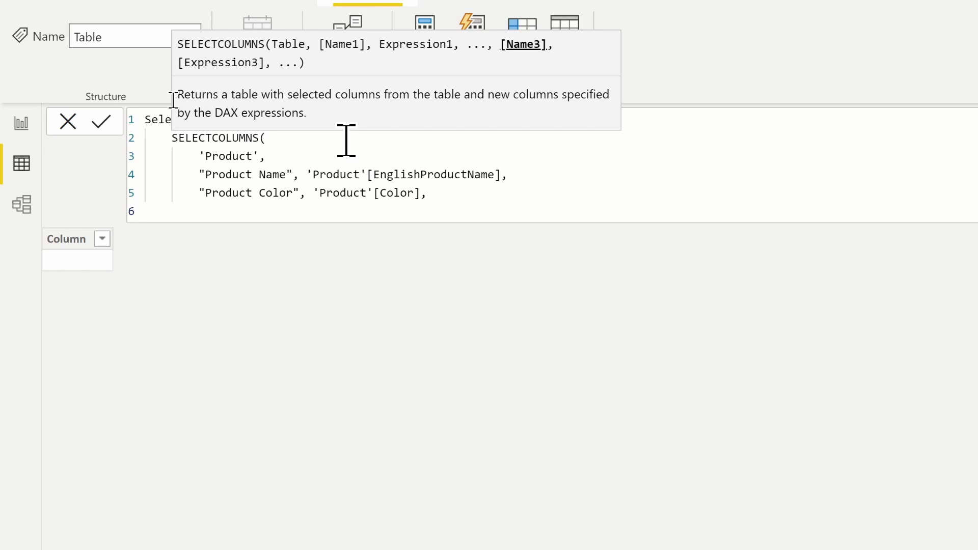
Step: Add a "# of Sales" column to the formula with the expression COUNTROWS('Sales')
{"action": "type", "text": "\"# of Sales\""}
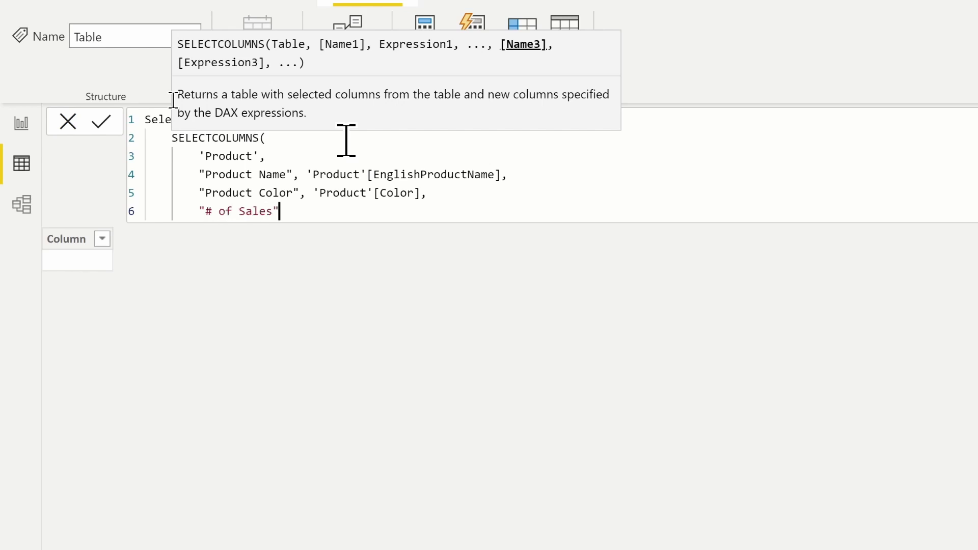
{"action": "type", "text": ", countro"}
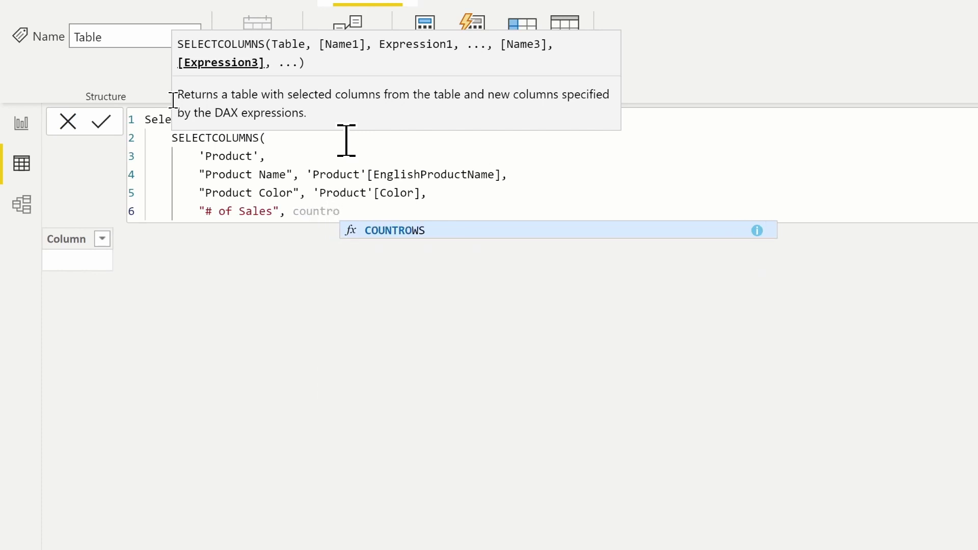
{"action": "key", "text": "Tab"}
{"action": "type", "text": "'"}
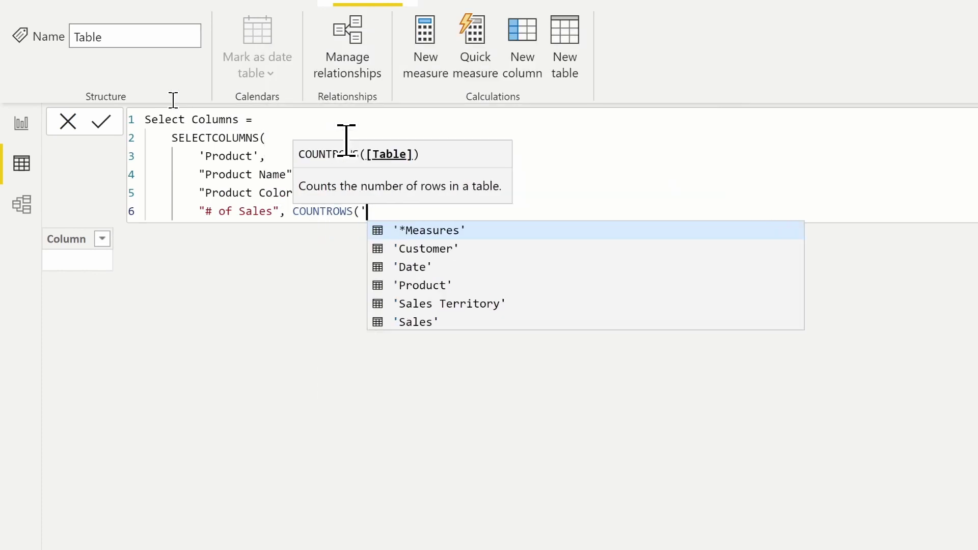
{"action": "type", "text": "s"}
{"action": "key", "text": "Down"}
{"action": "key", "text": "Tab"}
{"action": "type", "text": ")"}
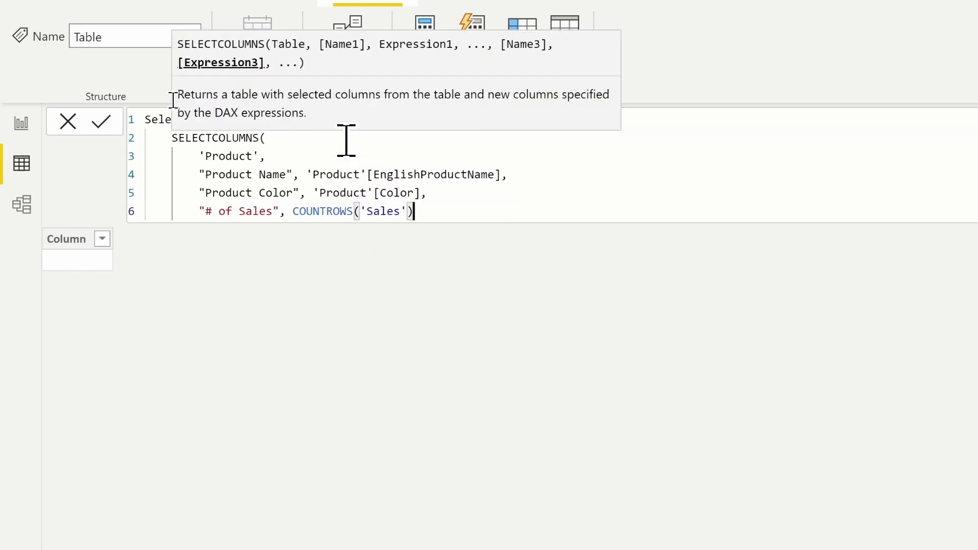
Step: Wrap the COUNTROWS('Sales') expression in a Calculate function, ending it with a comma and a new line for another column
{"action": "key", "text": "Left"}
{"action": "key", "text": "Left"}
{"action": "key", "text": "Left"}
{"action": "key", "text": "Left"}
{"action": "key", "text": "Left"}
{"action": "key", "text": "Left"}
{"action": "key", "text": "Left"}
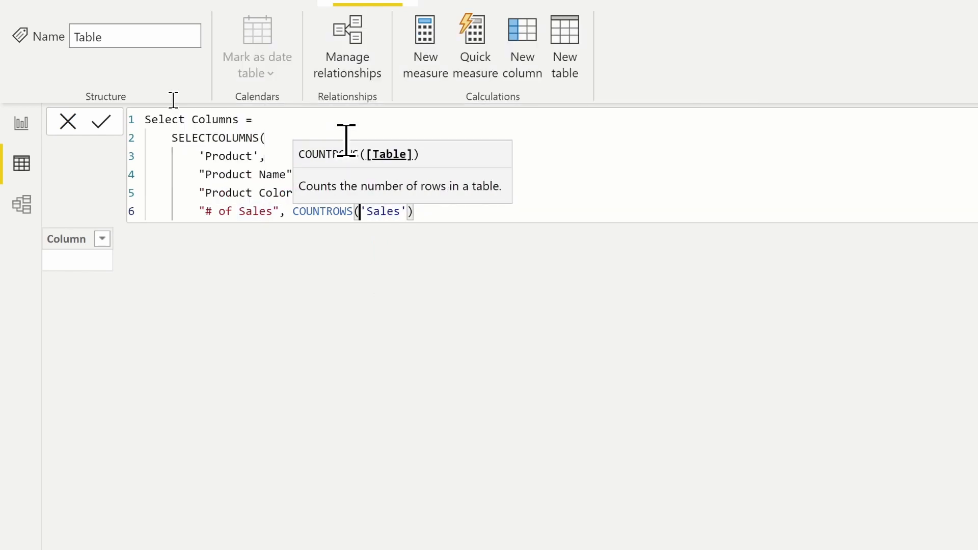
{"action": "key", "text": "Left"}
{"action": "key", "text": "Left"}
{"action": "key", "text": "Left"}
{"action": "key", "text": "Left"}
{"action": "key", "text": "Left"}
{"action": "key", "text": "Left"}
{"action": "key", "text": "Left"}
{"action": "key", "text": "Left"}
{"action": "key", "text": "Left"}
{"action": "key", "text": "Left"}
{"action": "key", "text": "Left"}
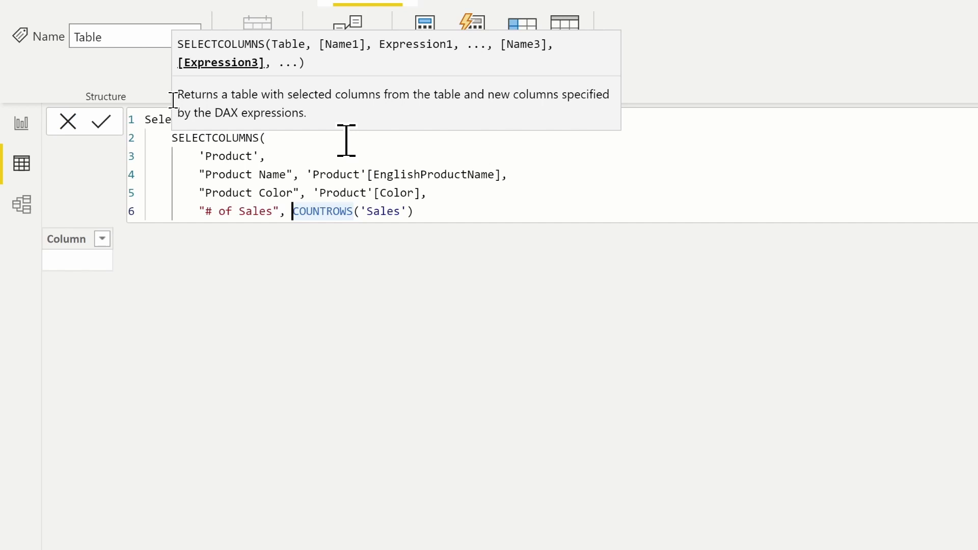
{"action": "type", "text": "Calculate"}
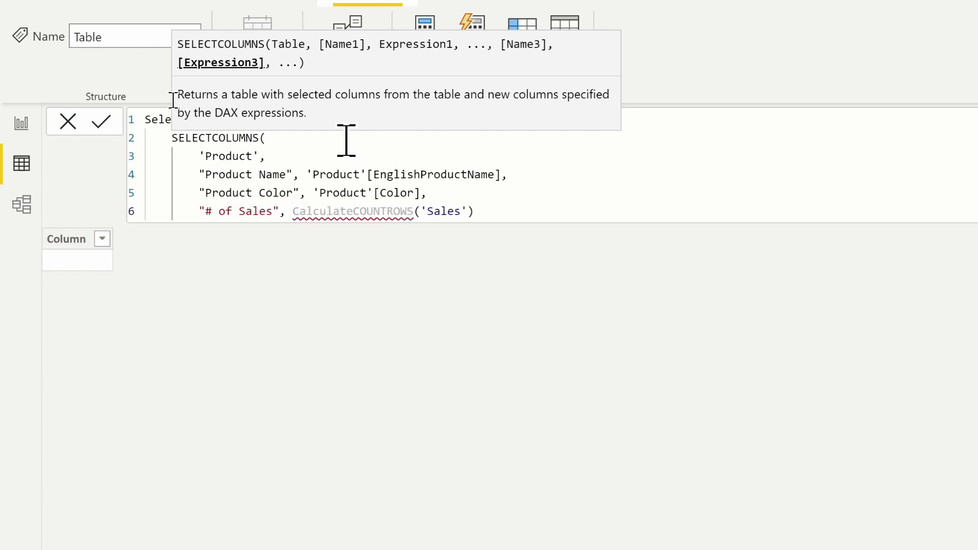
{"action": "type", "text": "("}
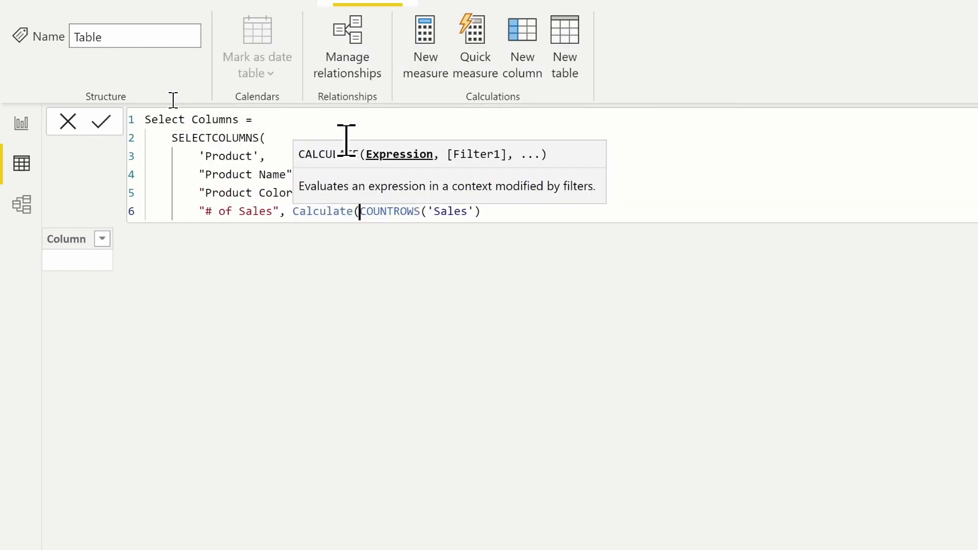
{"action": "left_click", "coordinate": [514, 210]}
{"action": "type", "text": ")"}
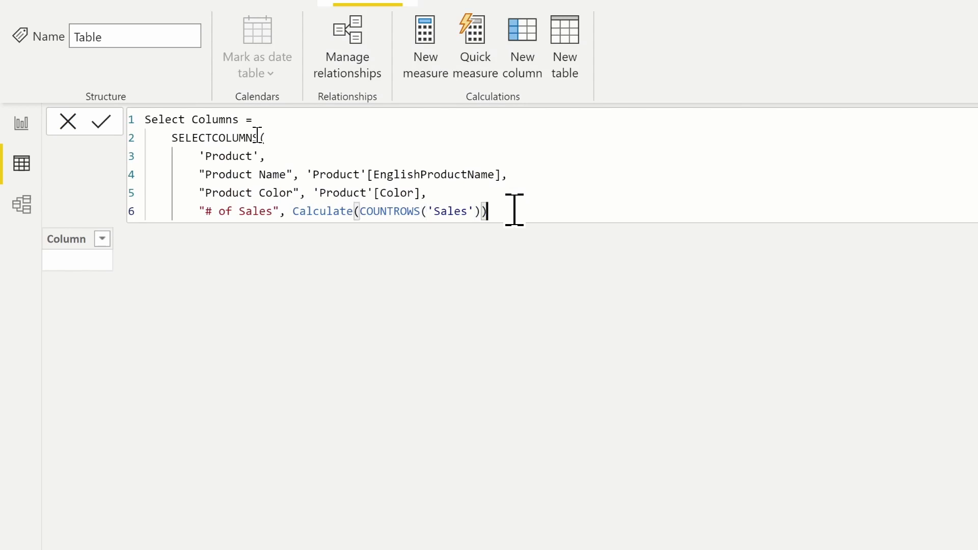
{"action": "type", "text": ","}
{"action": "key", "text": "Return"}
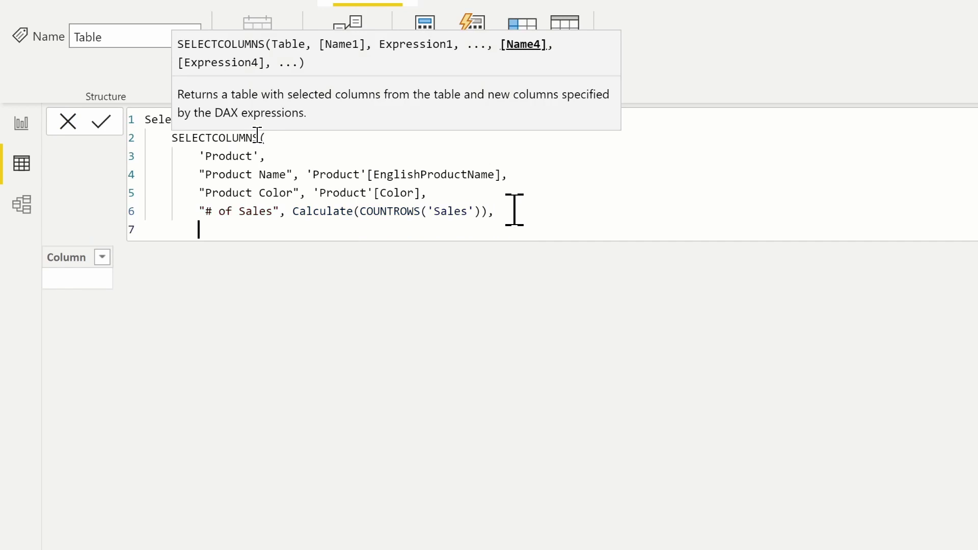
Step: Add a "Sales" column returning [Total Sales] to the SELECTCOLUMNS formula, close the function and commit the table
{"action": "type", "text": "\"Sales\""}
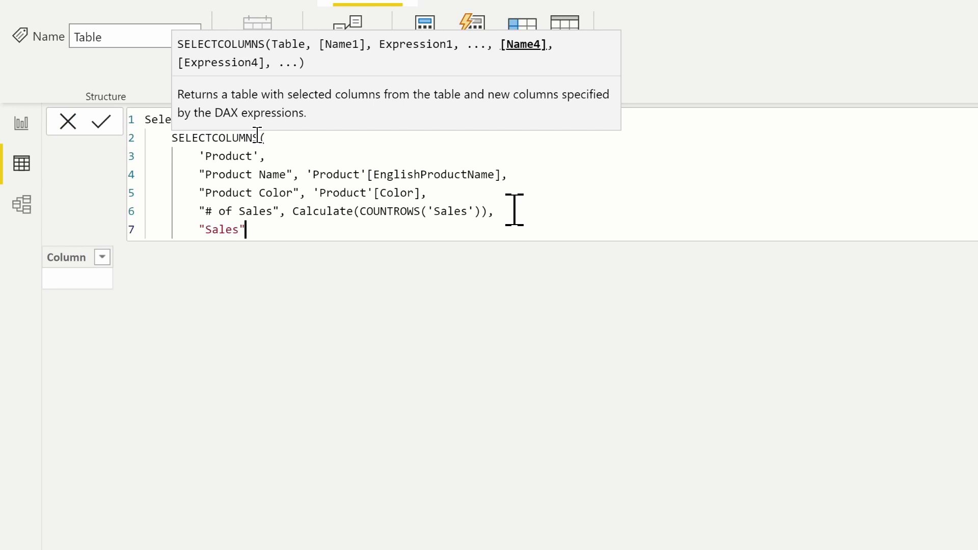
{"action": "type", "text": ", ["}
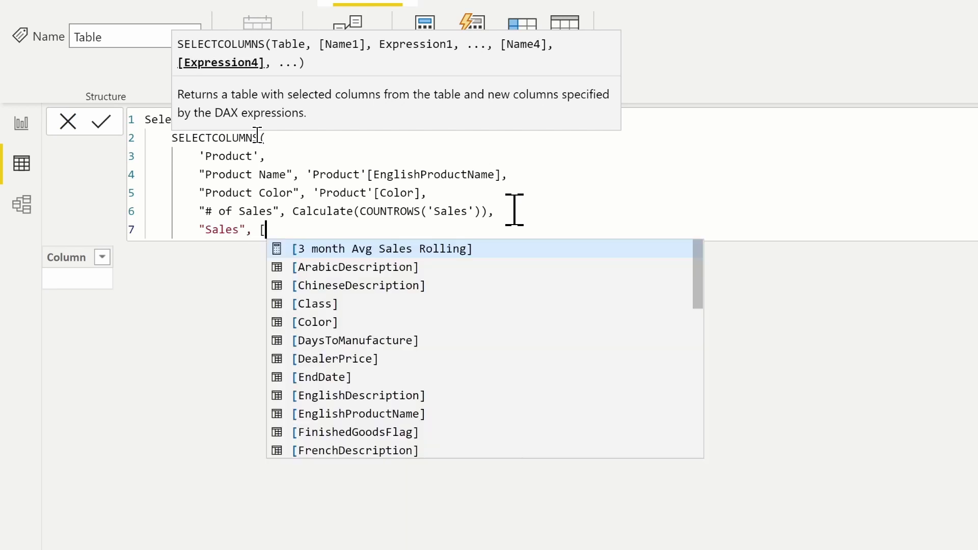
{"action": "type", "text": "tot"}
{"action": "key", "text": "Tab"}
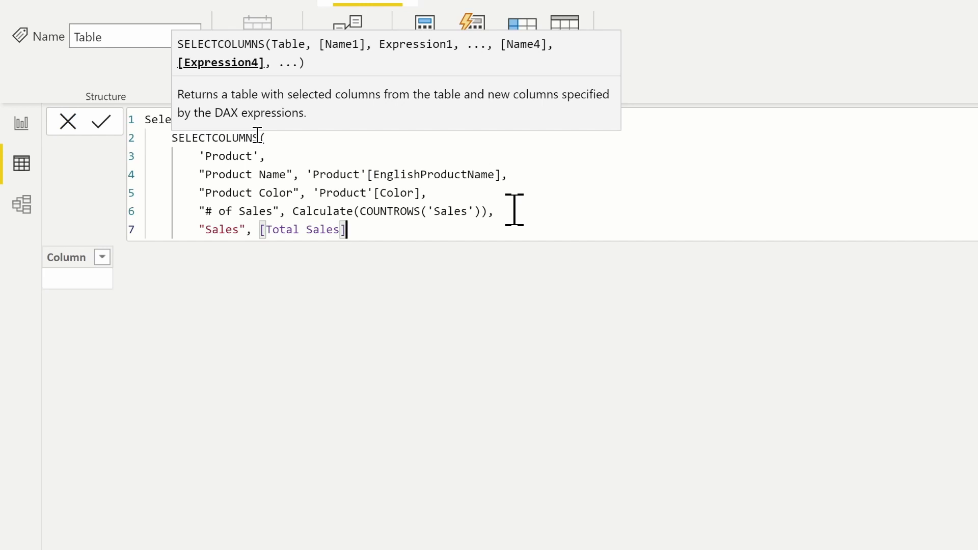
{"action": "type", "text": ")"}
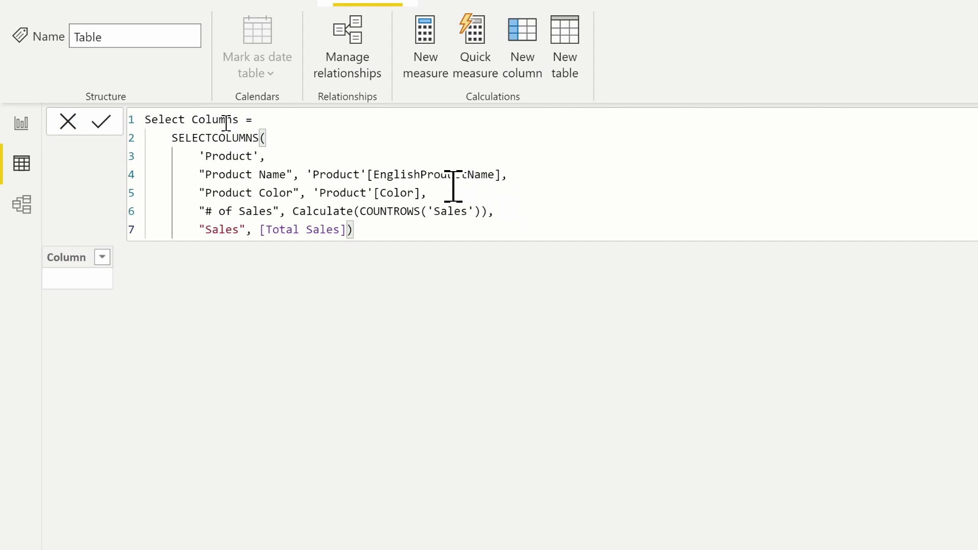
{"action": "left_click", "coordinate": [100, 121]}
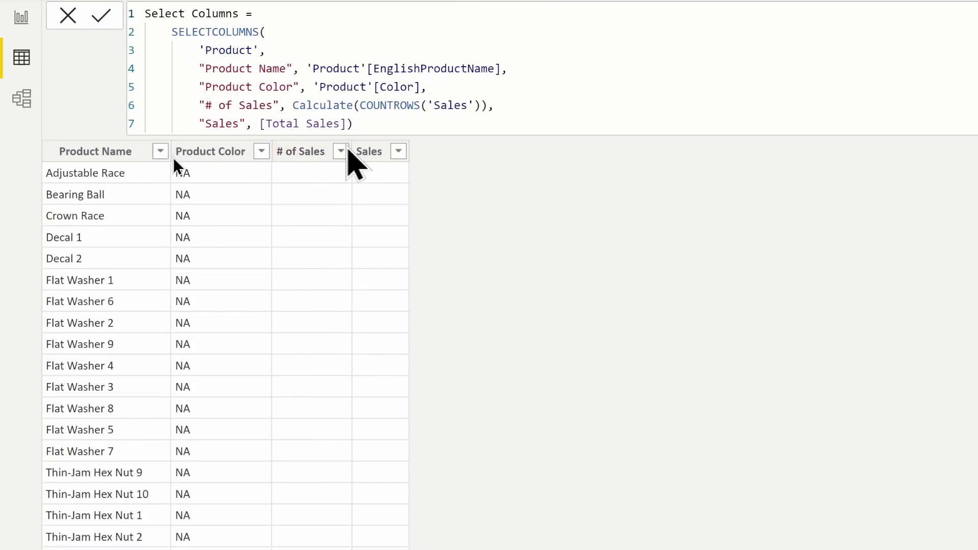
Step: Filter the blank values out of the # of Sales column and widen the Sales column slightly
{"action": "left_click", "coordinate": [340, 151]}
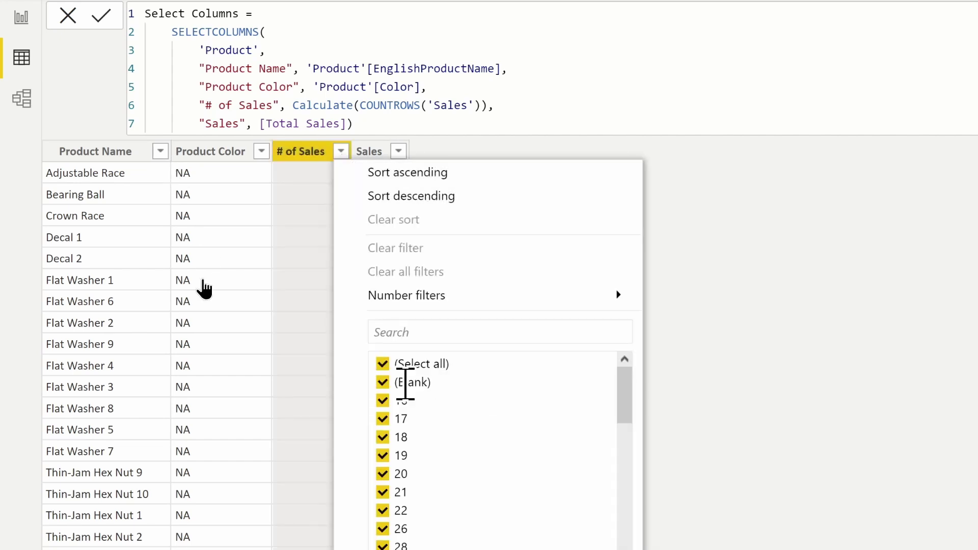
{"action": "left_click", "coordinate": [383, 382]}
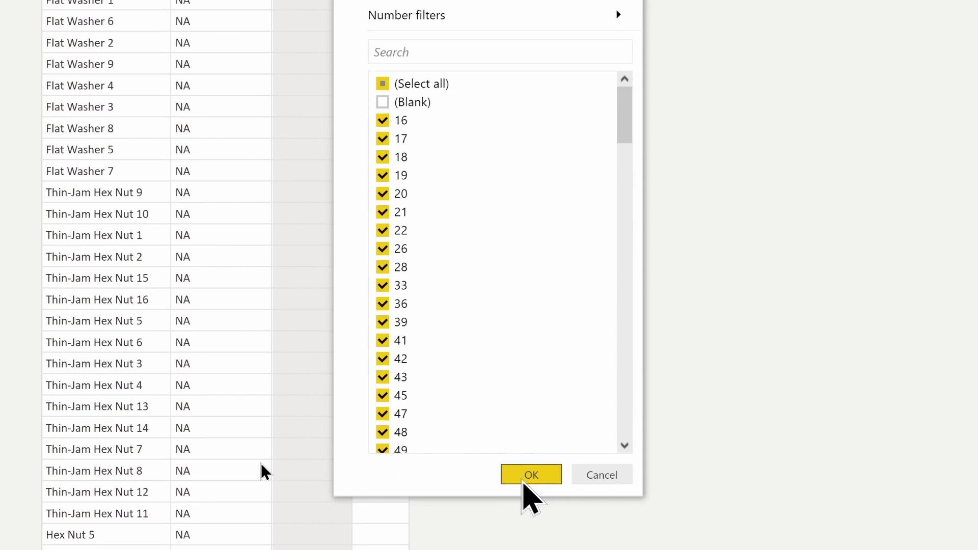
{"action": "left_click", "coordinate": [530, 512]}
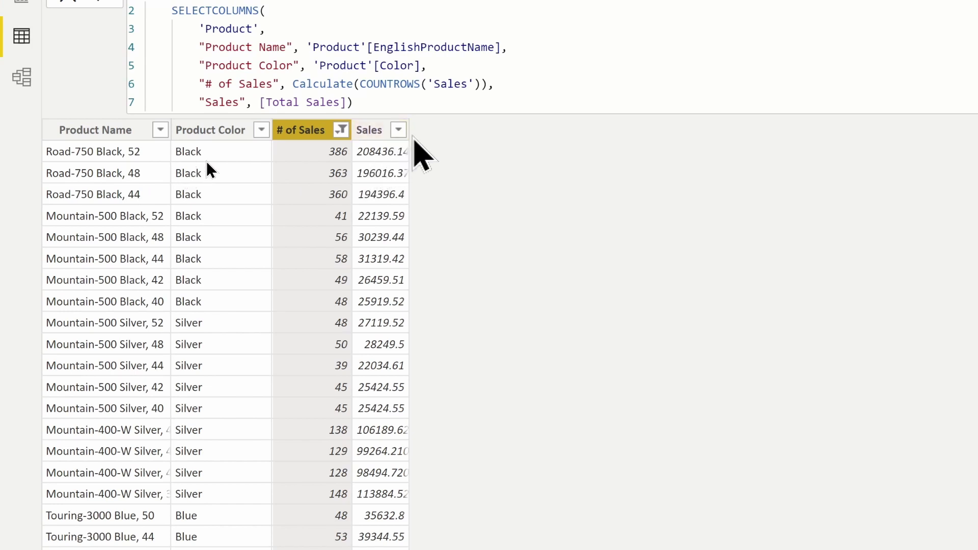
{"action": "left_click_drag", "start_coordinate": [408, 126], "coordinate": [428, 125]}
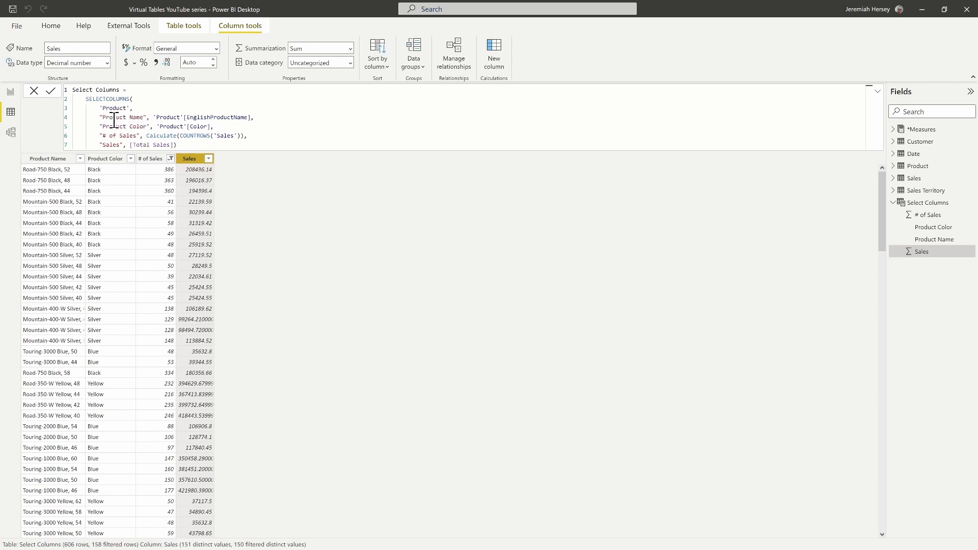
Step: Insert an opening CALCULATETABLE( on its own line above SELECTCOLUMNS in the table formula
{"action": "left_click", "coordinate": [180, 145]}
{"action": "left_click", "coordinate": [83, 100]}
{"action": "key", "text": "shift+Return"}
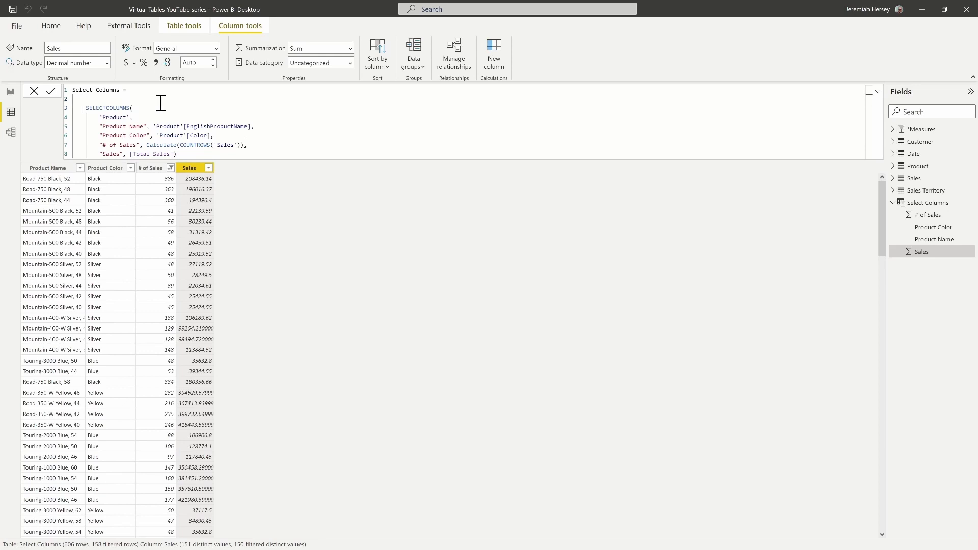
{"action": "type", "text": "CALCULATETABLE("}
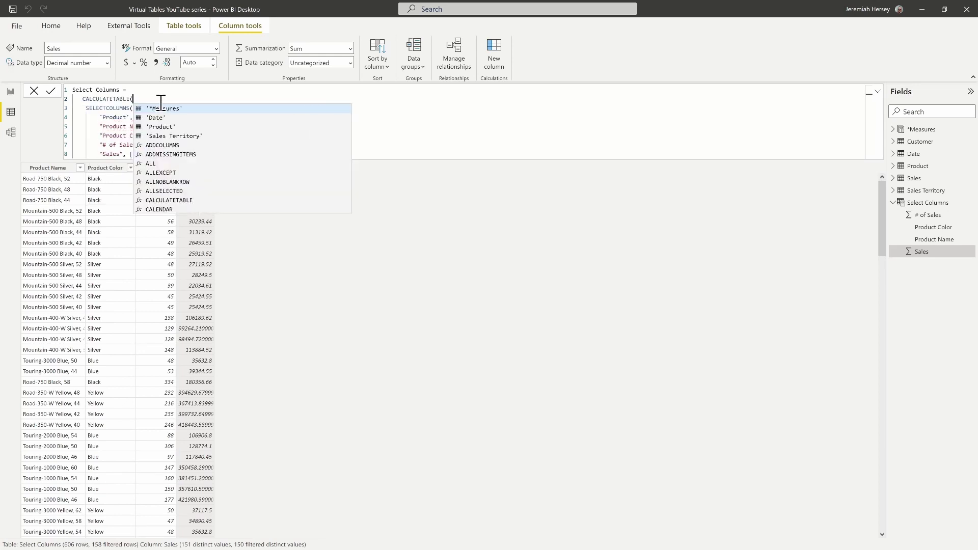
{"action": "left_click", "coordinate": [396, 110]}
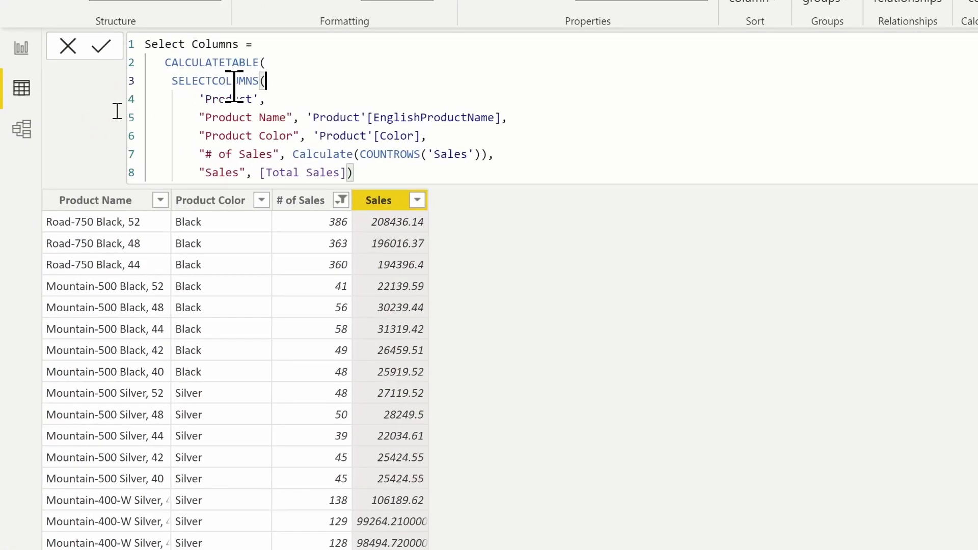
Step: Add the CALCULATETABLE filter 'Customer'[MaritalStatus] = "S" on a new line after SELECTCOLUMNS, close the function and commit the formula
{"action": "left_click", "coordinate": [360, 175]}
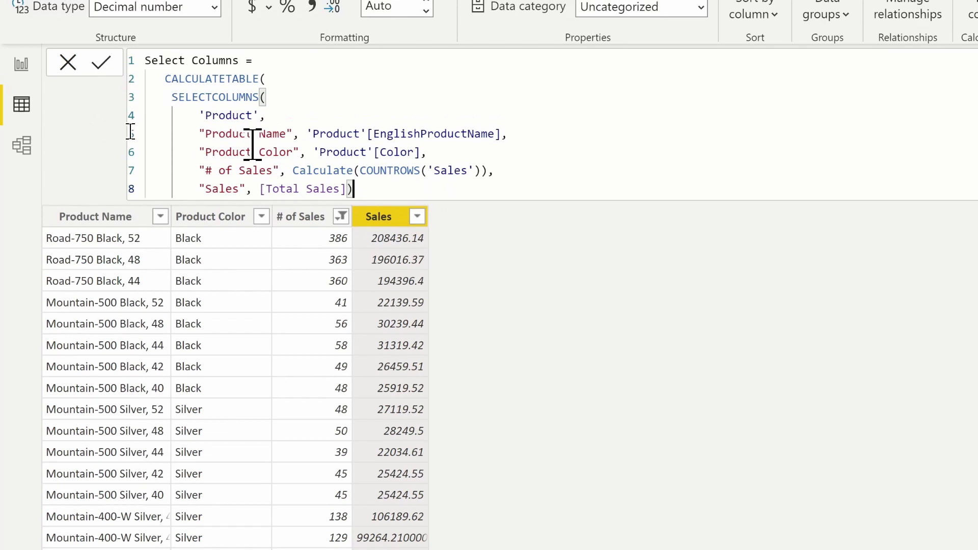
{"action": "type", "text": ","}
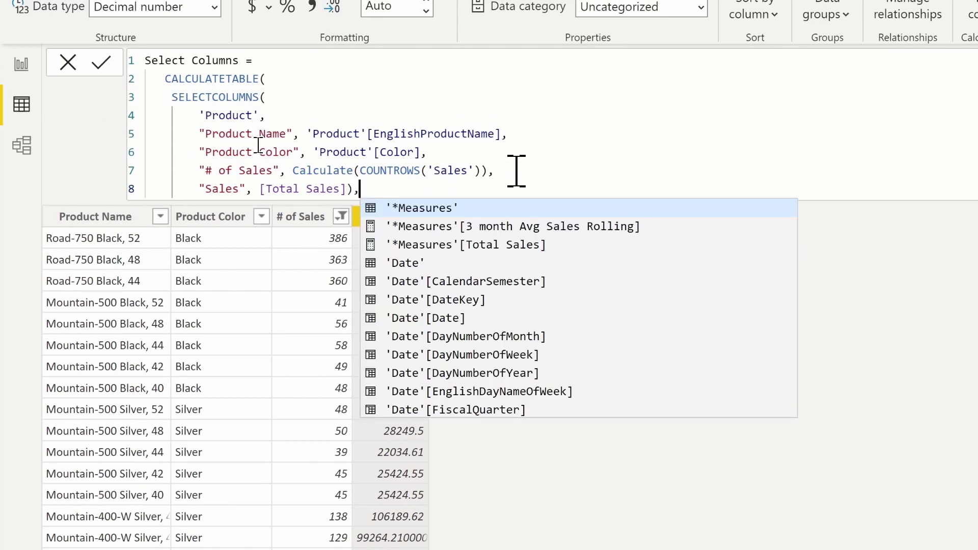
{"action": "key", "text": "shift+Return"}
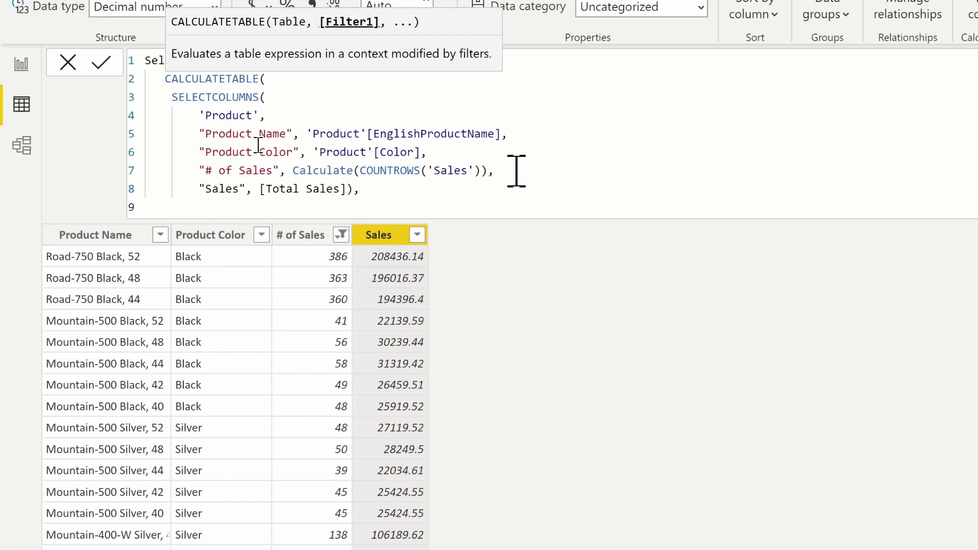
{"action": "type", "text": "'"}
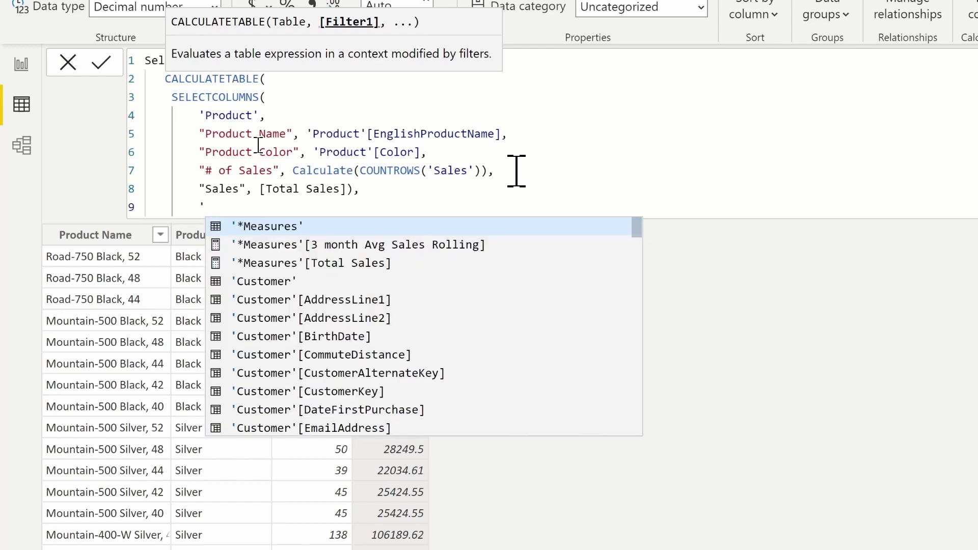
{"action": "type", "text": "C"}
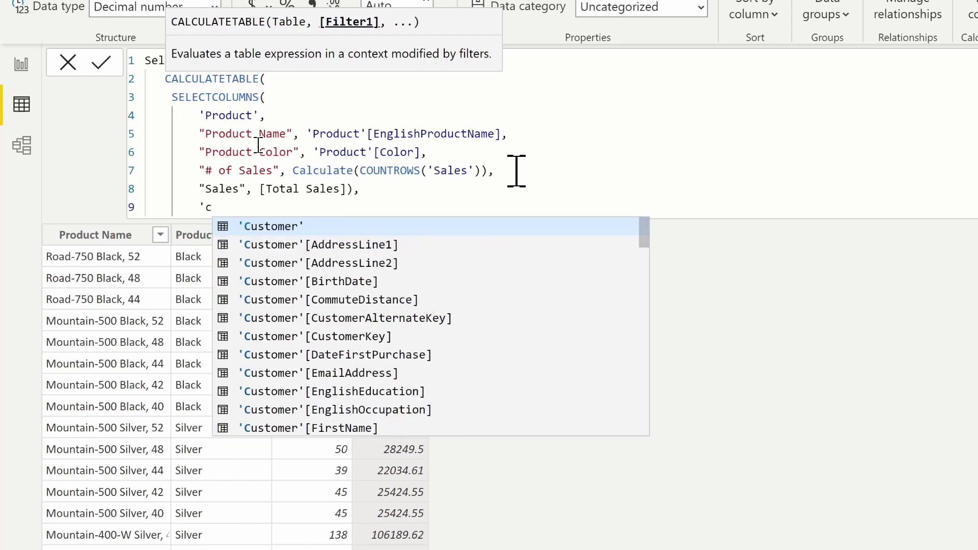
{"action": "key", "text": "Tab"}
{"action": "type", "text": "[m"}
{"action": "key", "text": "Tab"}
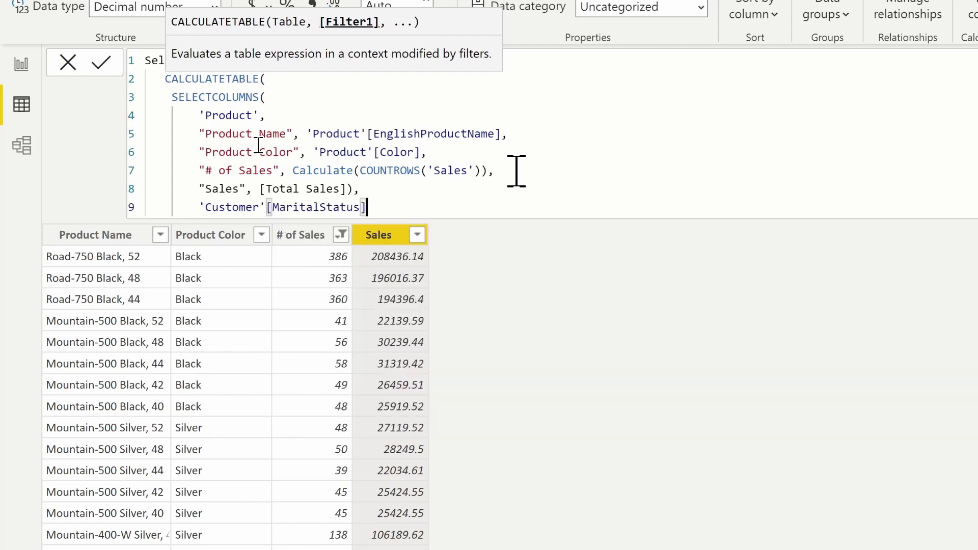
{"action": "type", "text": "= \"S\")"}
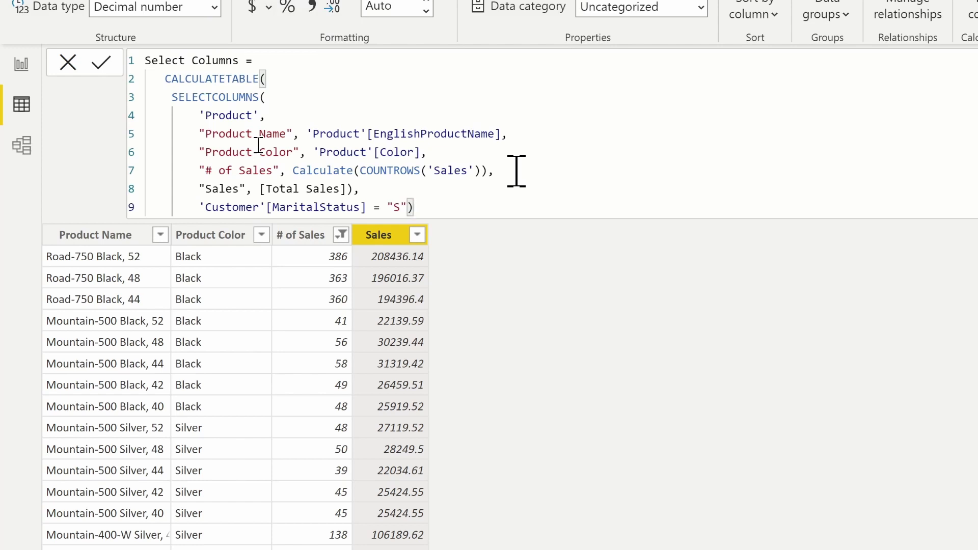
{"action": "left_click", "coordinate": [103, 82]}
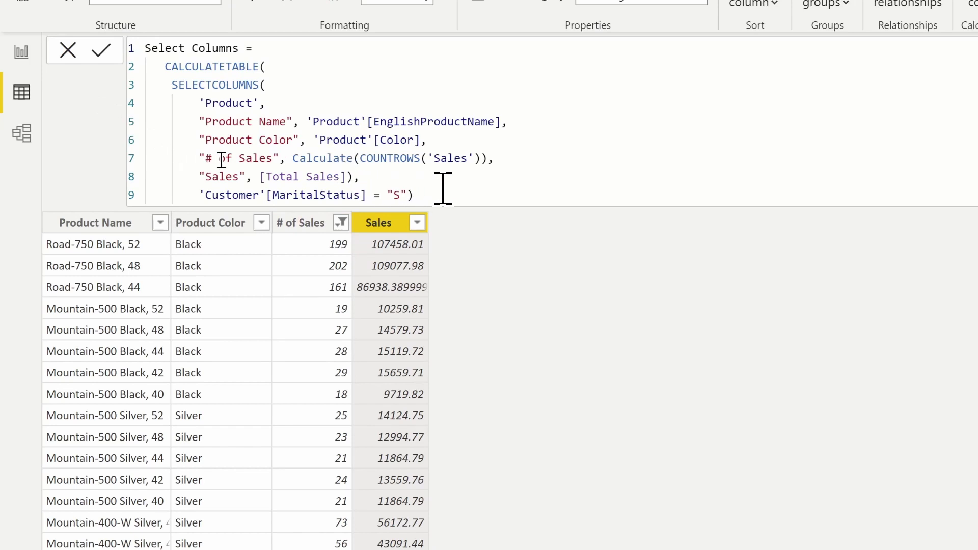
Step: Replace everything from 'Product' to the formula's end with 'Sales' as the SELECTCOLUMNS table, followed by a comma and a new line
{"action": "key", "text": "Left"}
{"action": "type", "text": ")"}
{"action": "left_click_drag", "start_coordinate": [415, 195], "coordinate": [199, 103]}
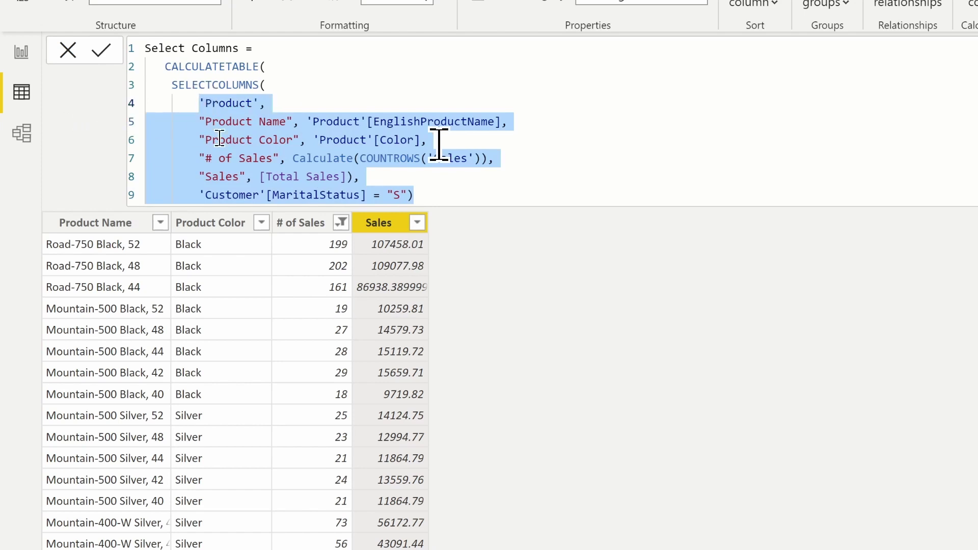
{"action": "key", "text": "Delete"}
{"action": "type", "text": "'s"}
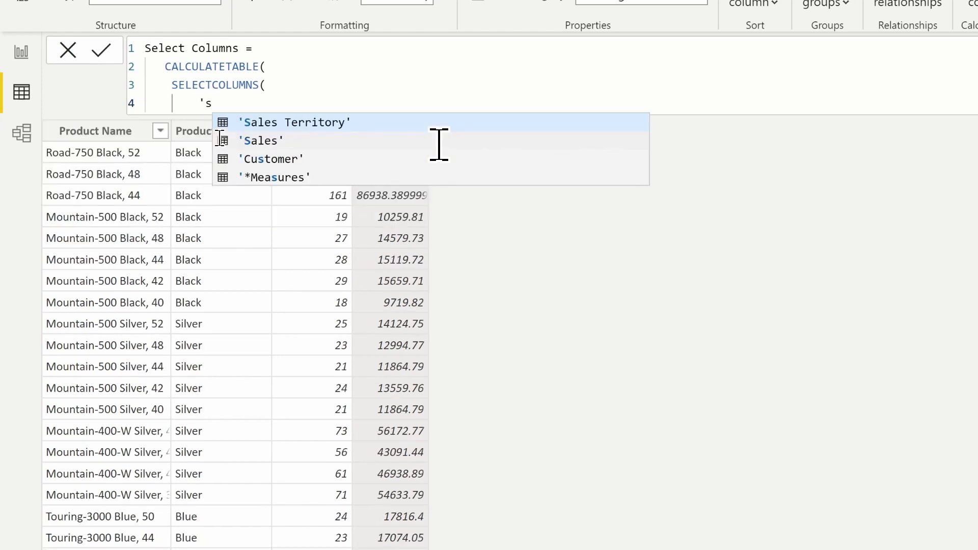
{"action": "key", "text": "Down"}
{"action": "key", "text": "Tab"}
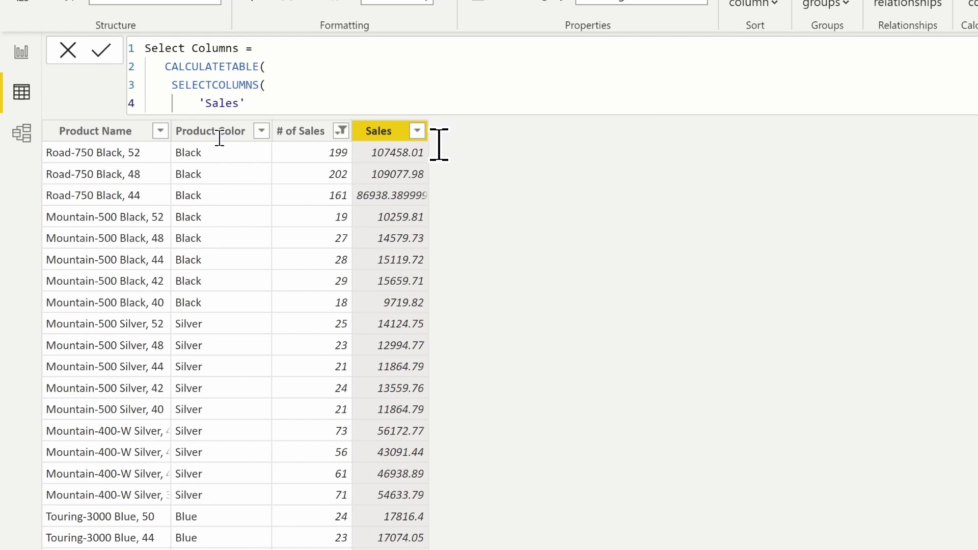
{"action": "type", "text": ","}
{"action": "key", "text": "shift+Return"}
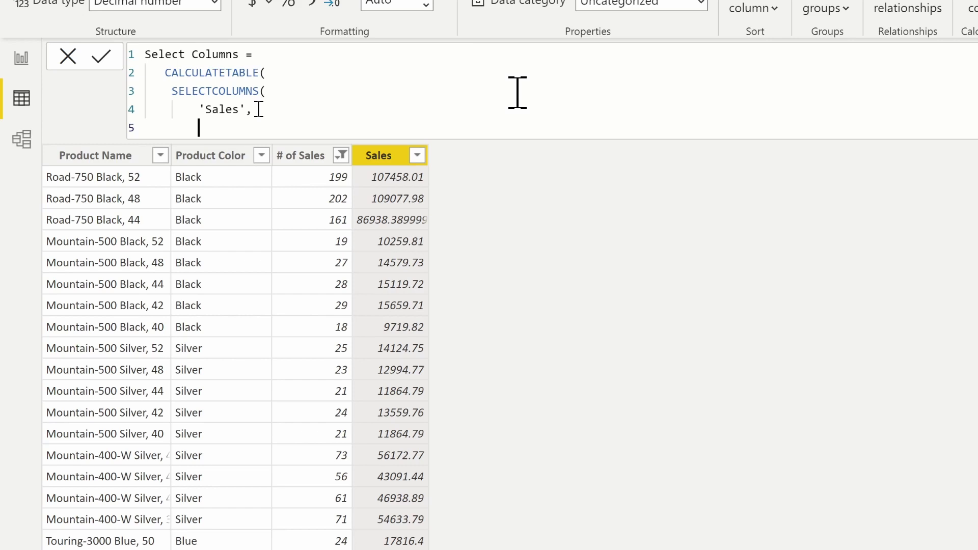
Step: Add an "order number" column to the SELECTCOLUMNS formula that returns 'Sales'[SalesOrderNumber], ending it with a comma
{"action": "type", "text": "\"order number\""}
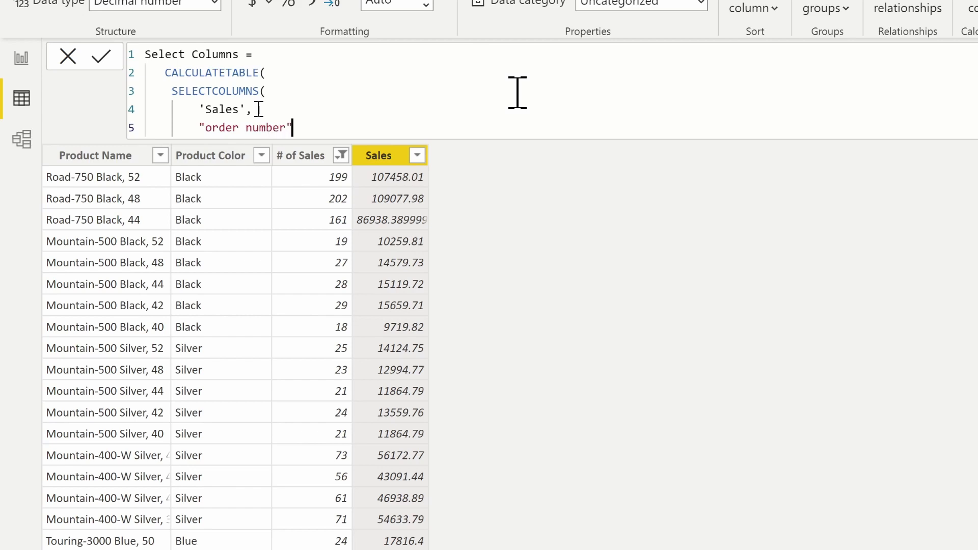
{"action": "type", "text": ", 's"}
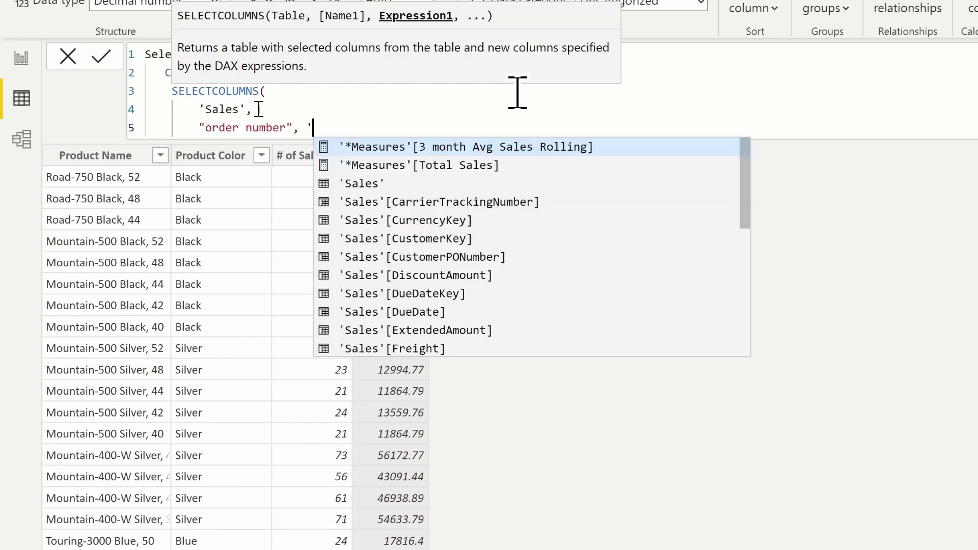
{"action": "key", "text": "Tab"}
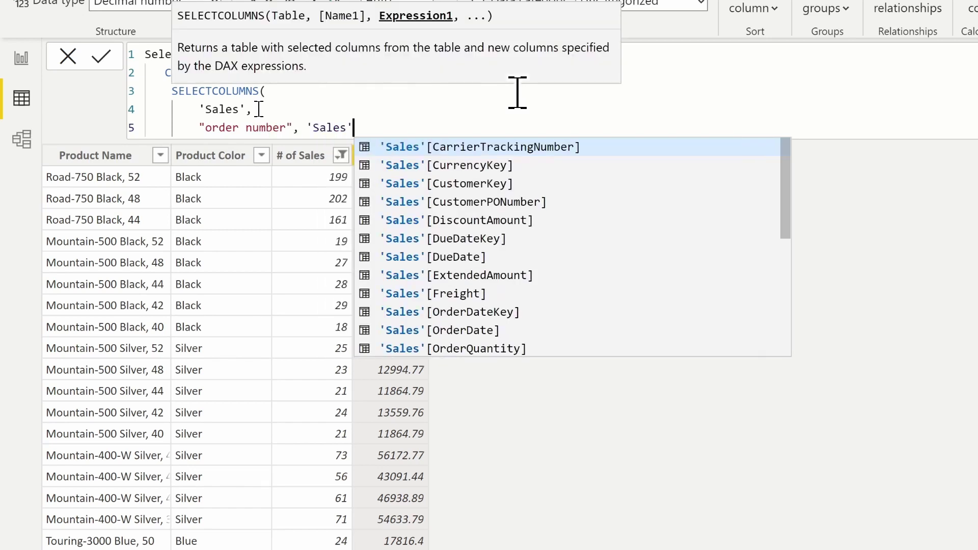
{"action": "type", "text": "[sa"}
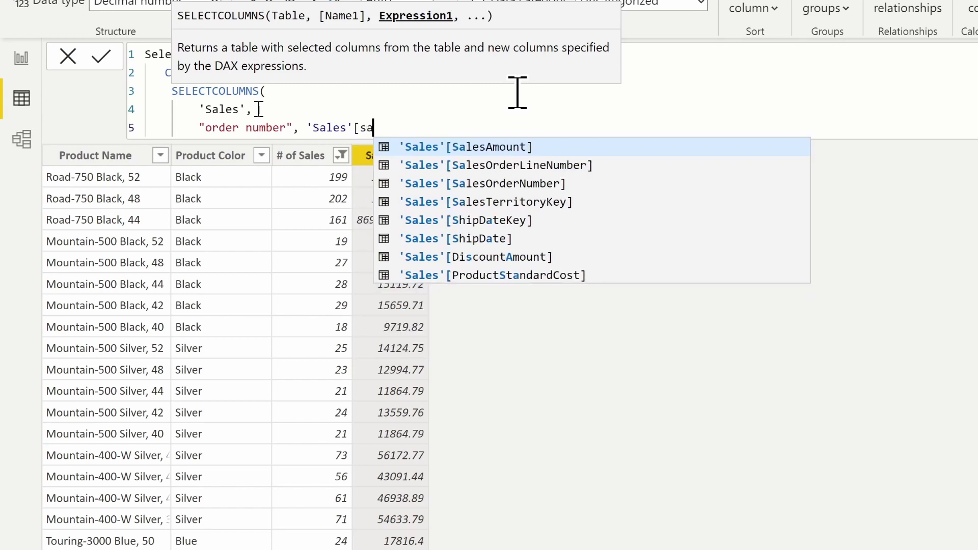
{"action": "key", "text": "Down"}
{"action": "key", "text": "Down"}
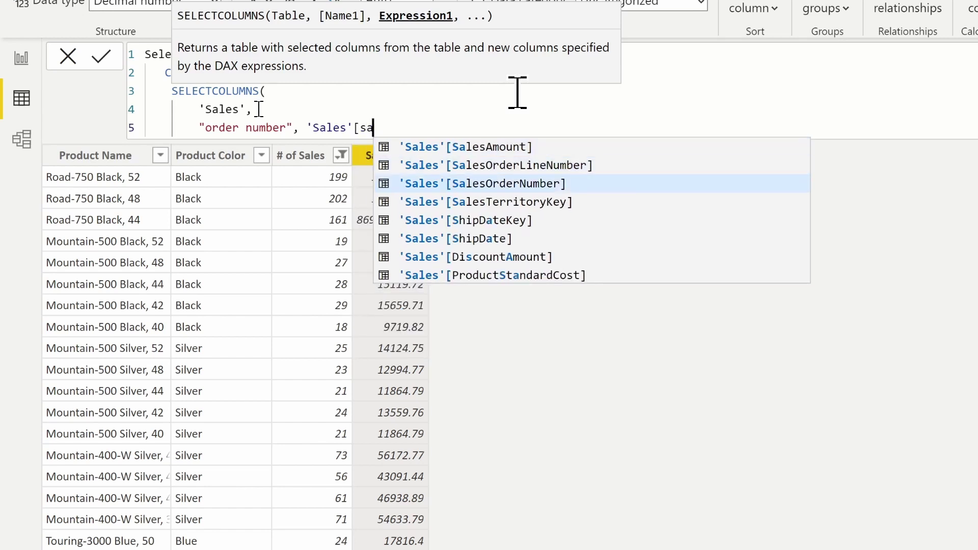
{"action": "key", "text": "Tab"}
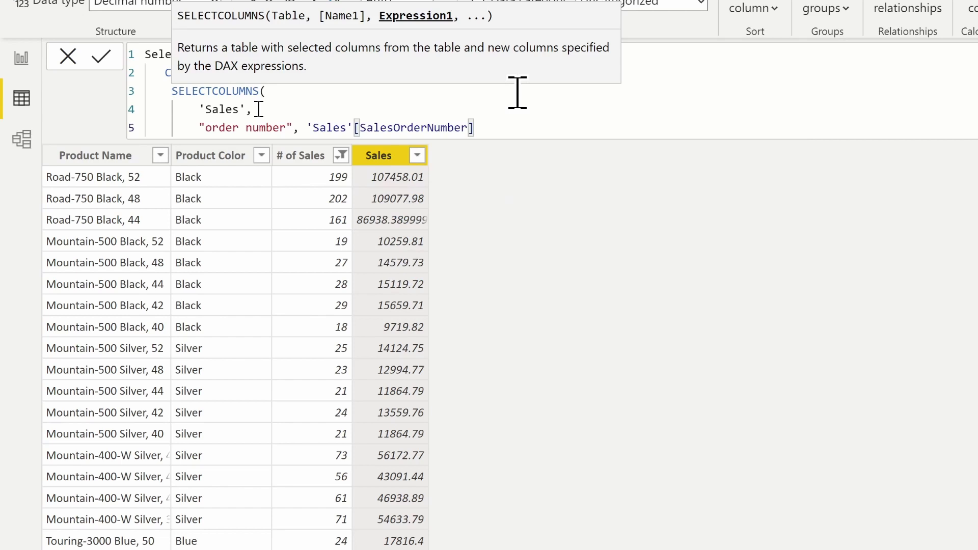
{"action": "type", "text": ","}
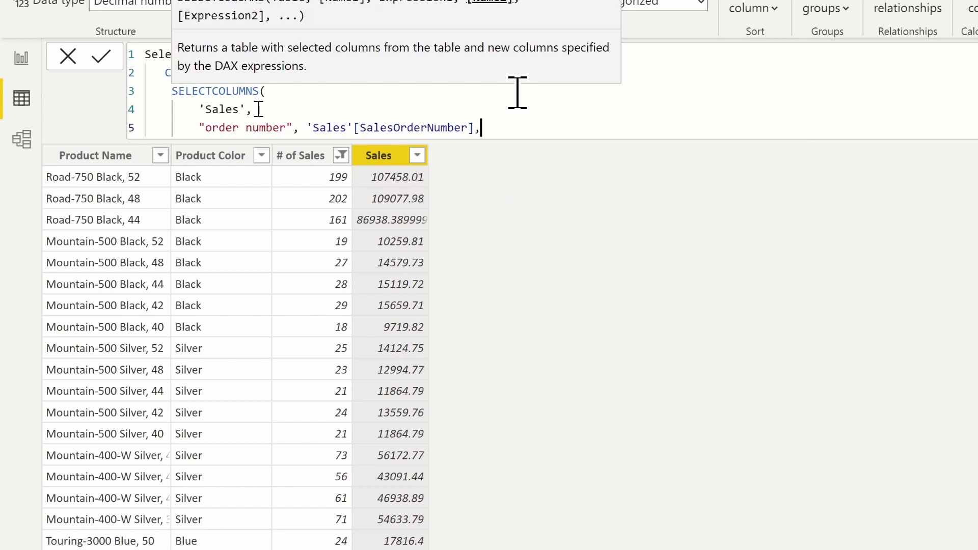
Step: Add a "Customer" column on a new line of SELECTCOLUMNS that returns RELATED('Customer'[FirstName]), ending it with a comma
{"action": "key", "text": "shift+Return"}
{"action": "type", "text": "\""}
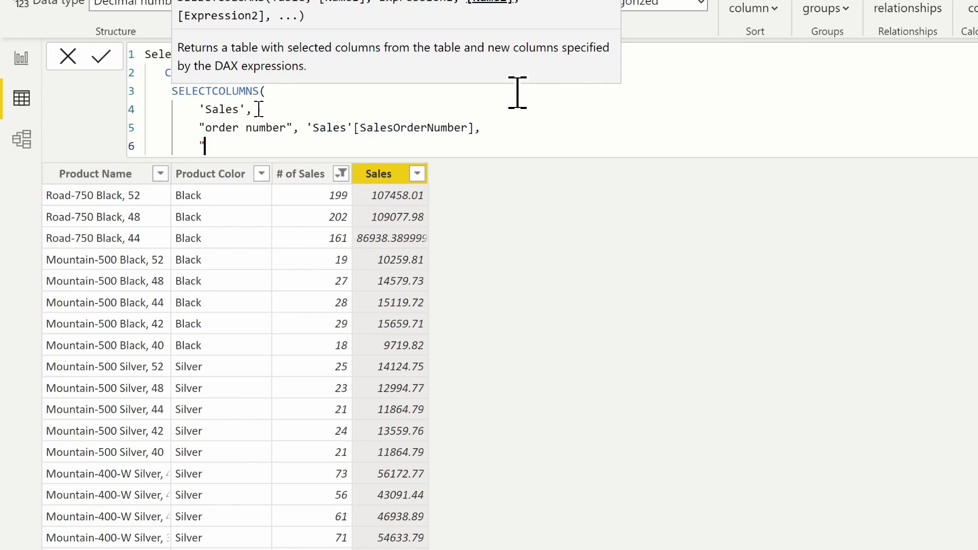
{"action": "type", "text": "Customer\","}
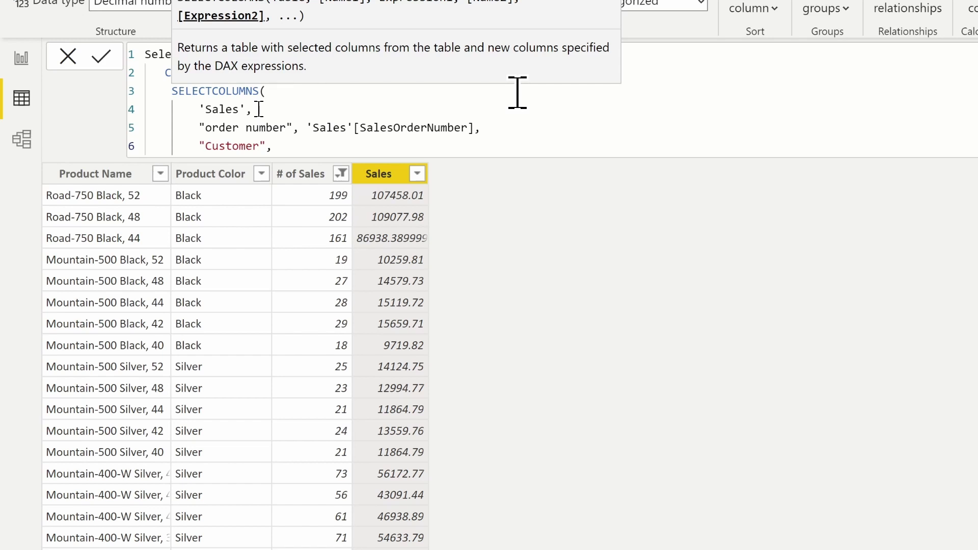
{"action": "type", "text": "Rel"}
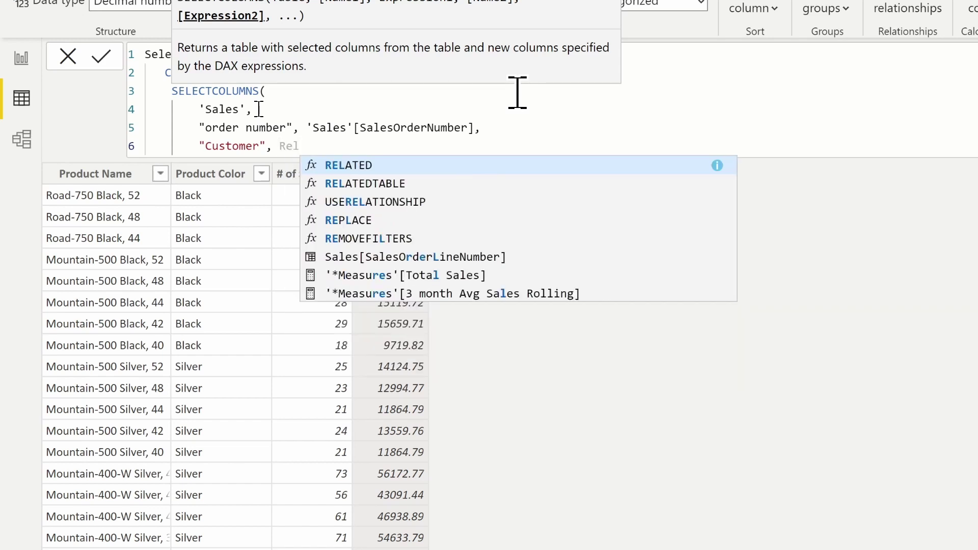
{"action": "key", "text": "Tab"}
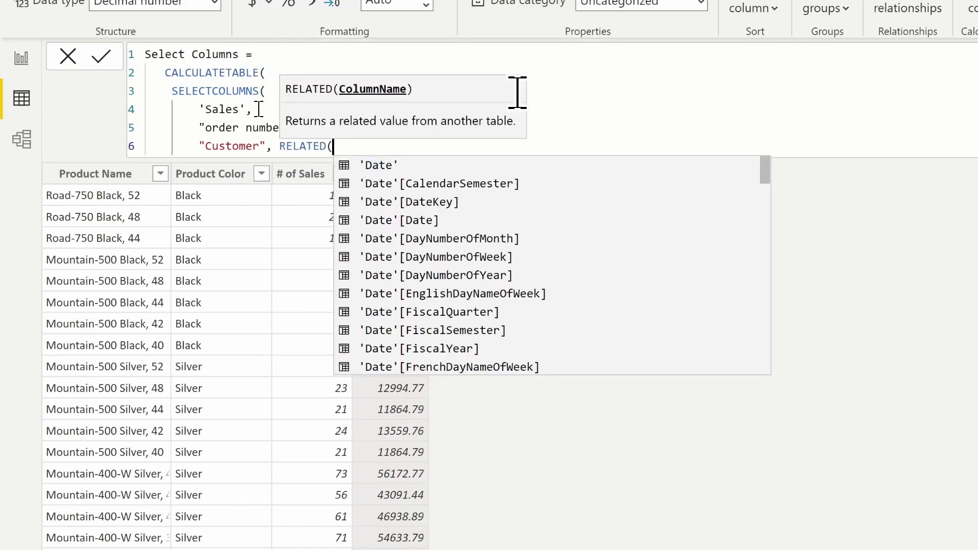
{"action": "type", "text": "'c"}
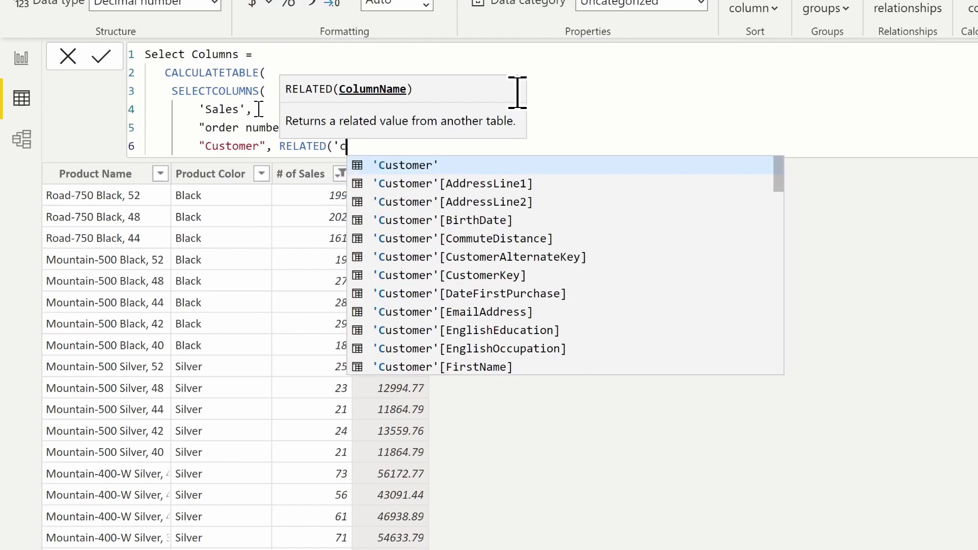
{"action": "key", "text": "Tab"}
{"action": "type", "text": "[Fi"}
{"action": "key", "text": "Tab"}
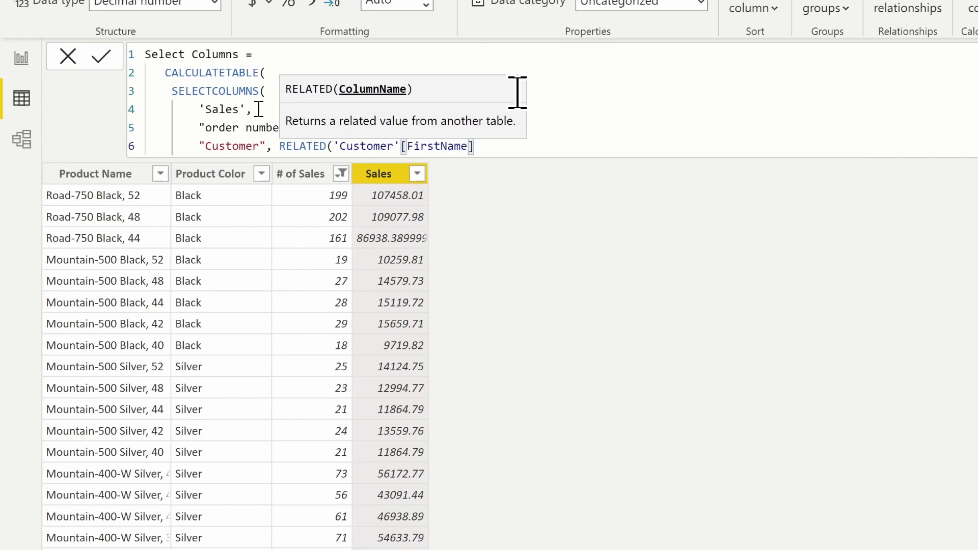
{"action": "type", "text": ")"}
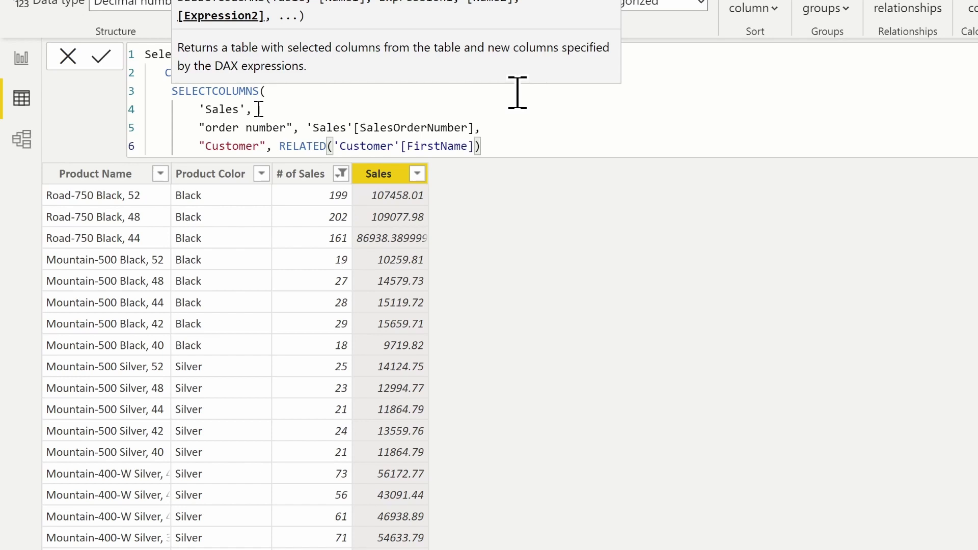
{"action": "type", "text": ","}
Step: Add a "Product" column on a new line of SELECTCOLUMNS that returns RELATED('Product'[EnglishProductName]), ending it with a comma
{"action": "key", "text": "Return"}
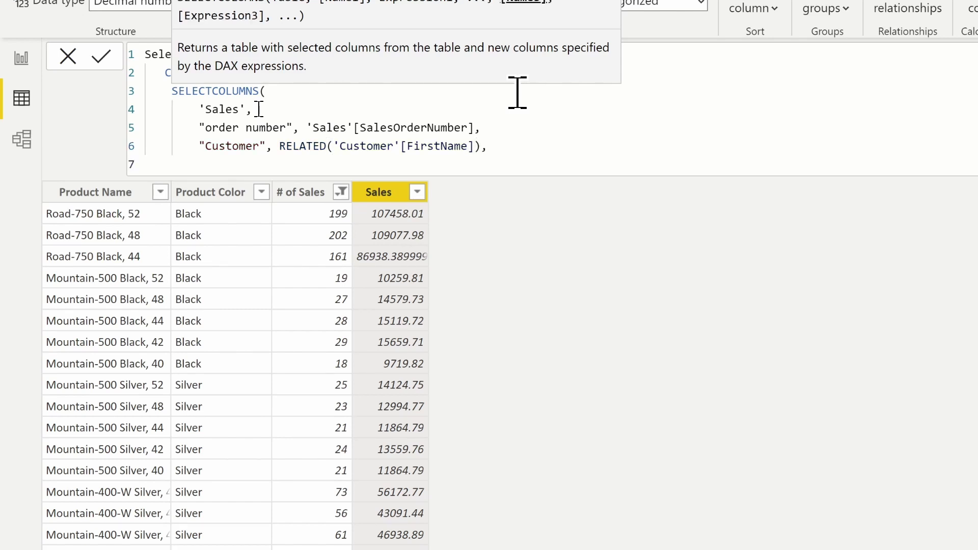
{"action": "type", "text": "\"Product\", Rela"}
{"action": "key", "text": "Tab"}
{"action": "type", "text": "'"}
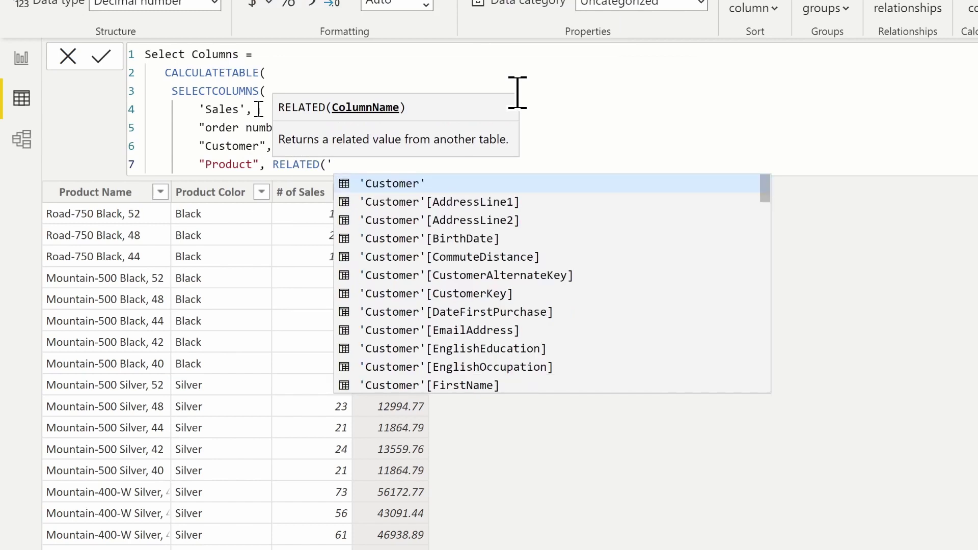
{"action": "type", "text": "Pr"}
{"action": "key", "text": "Tab"}
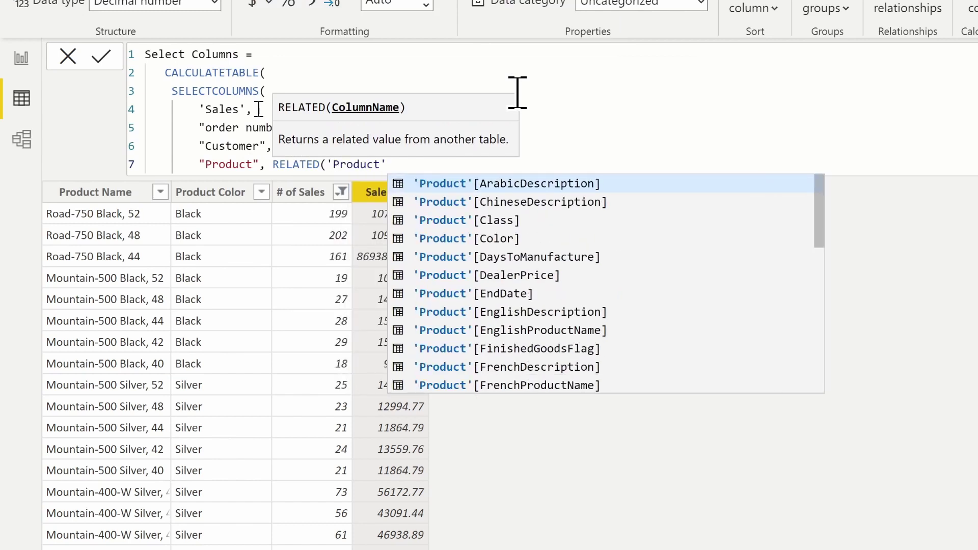
{"action": "type", "text": "[end"}
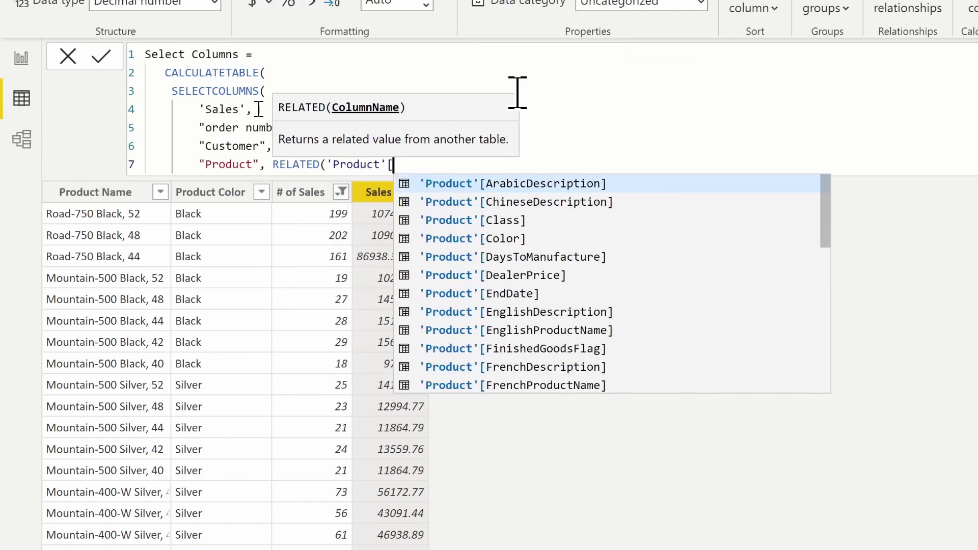
{"action": "key", "text": "Down"}
{"action": "key", "text": "Down"}
{"action": "key", "text": "Down"}
{"action": "key", "text": "Down"}
{"action": "key", "text": "Down"}
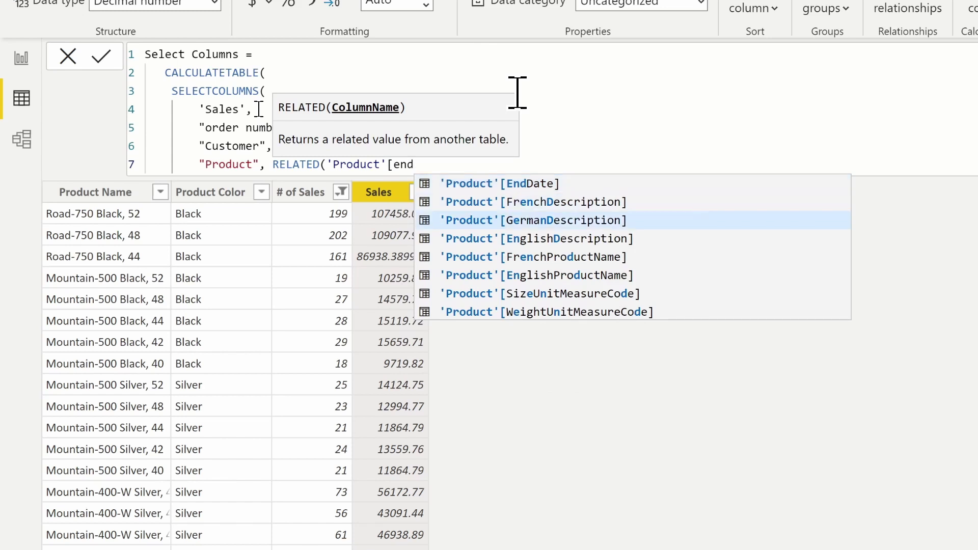
{"action": "key", "text": "Tab"}
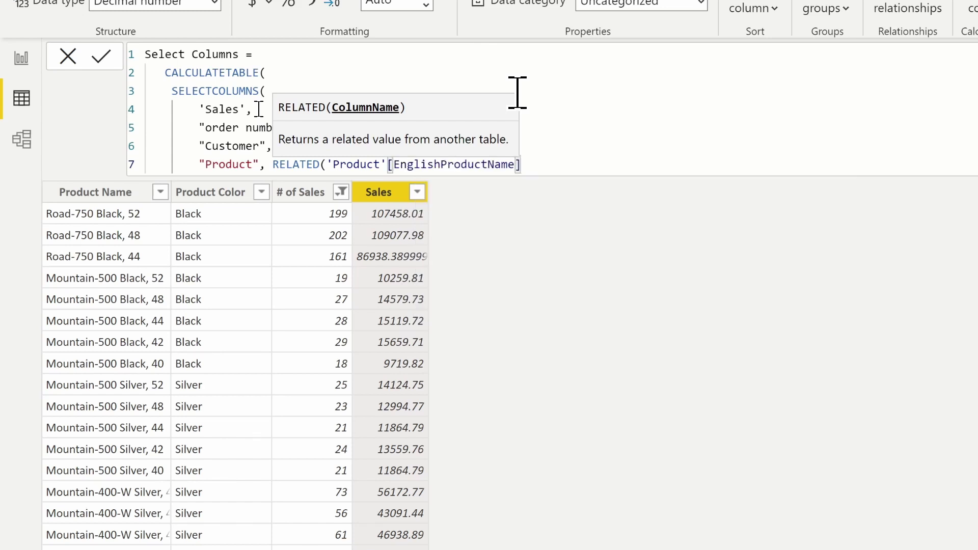
{"action": "type", "text": ")"}
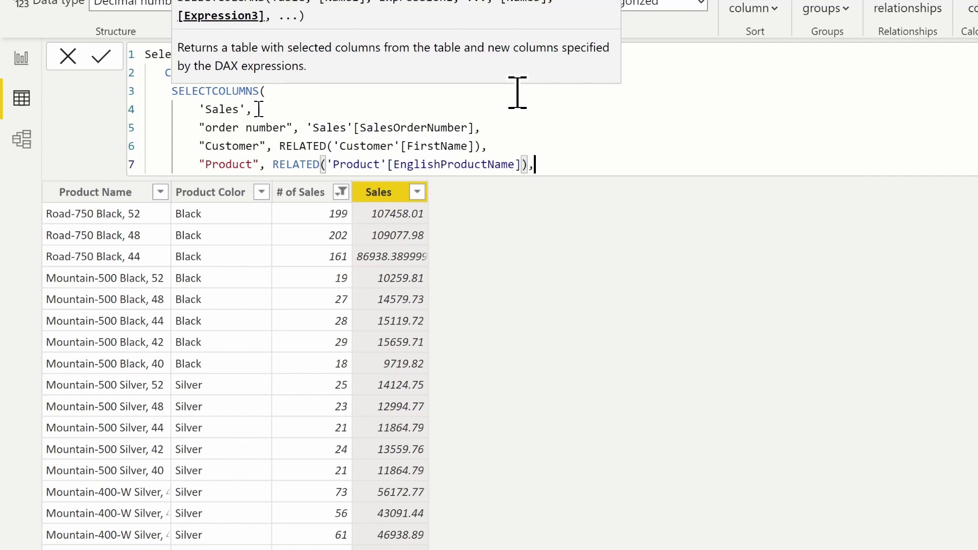
{"action": "type", "text": ","}
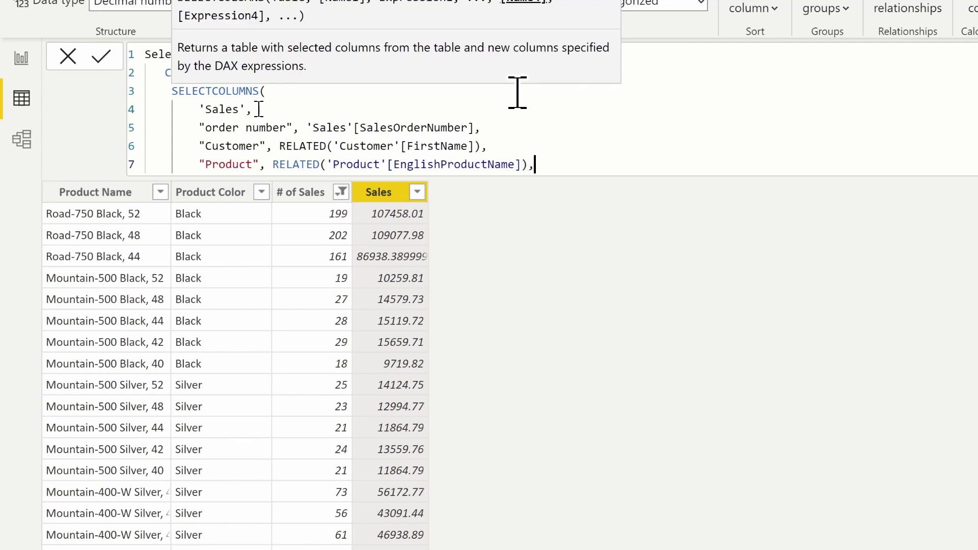
Step: Start a "Line Amount" column on a new line with the expression 'Sales'[OrderQuantity] followed by a multiplication sign
{"action": "key", "text": "shift+Return"}
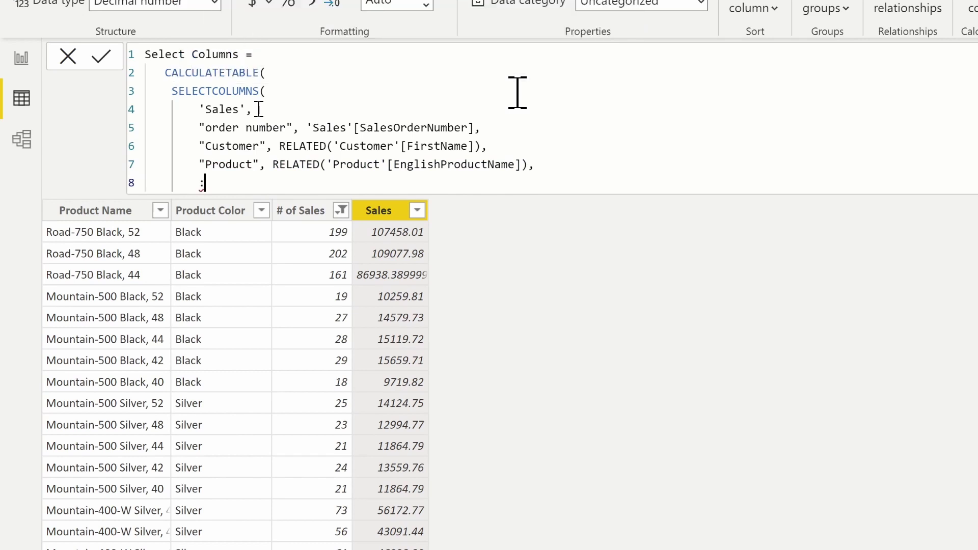
{"action": "type", "text": "\"Line Amount\","}
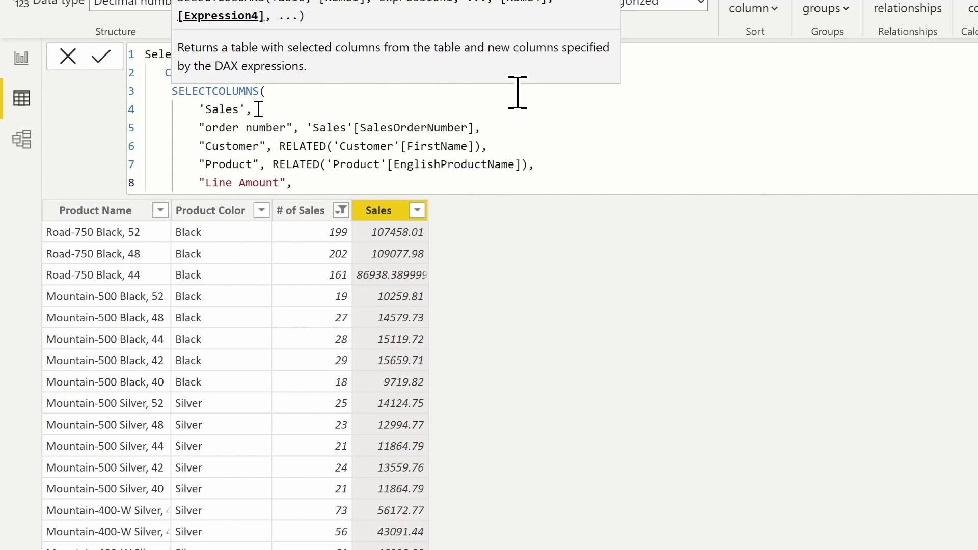
{"action": "type", "text": "'s"}
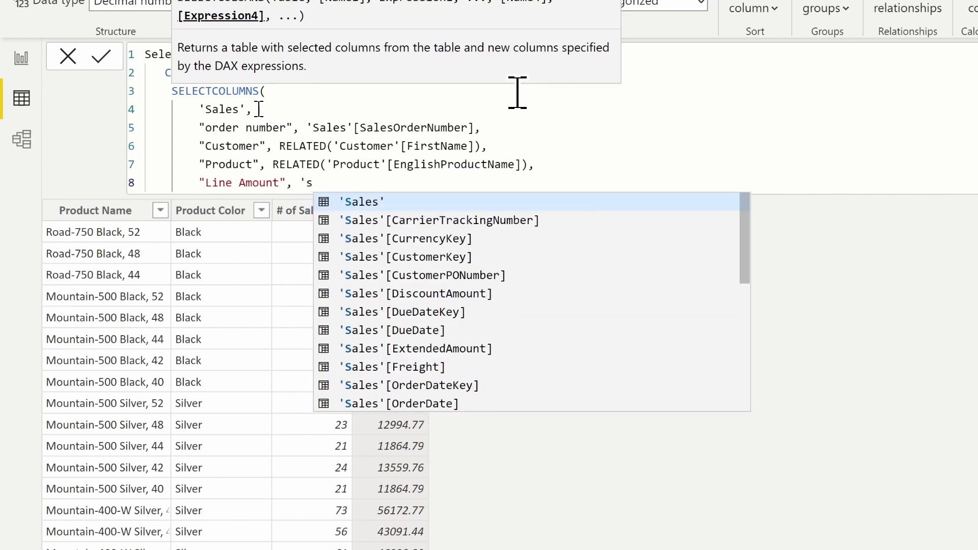
{"action": "key", "text": "Tab"}
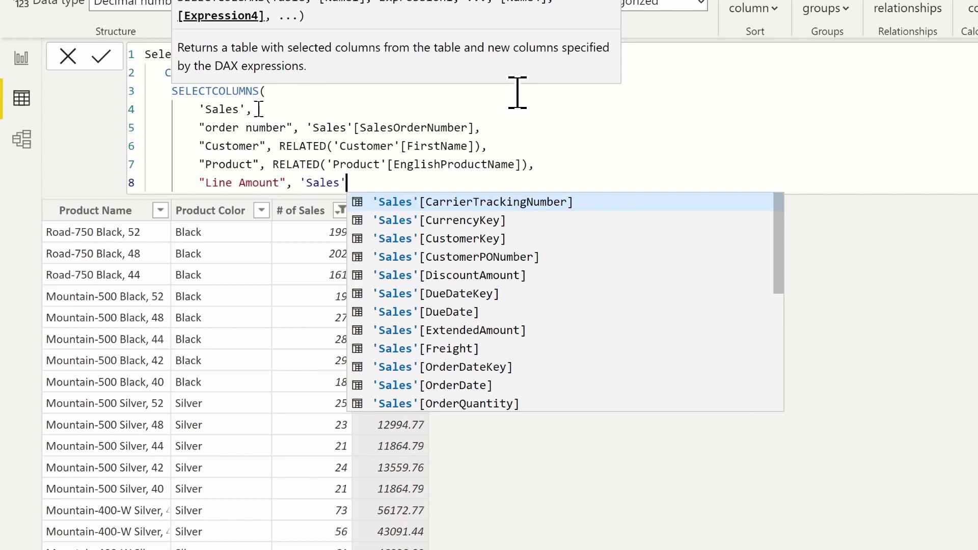
{"action": "type", "text": "[or"}
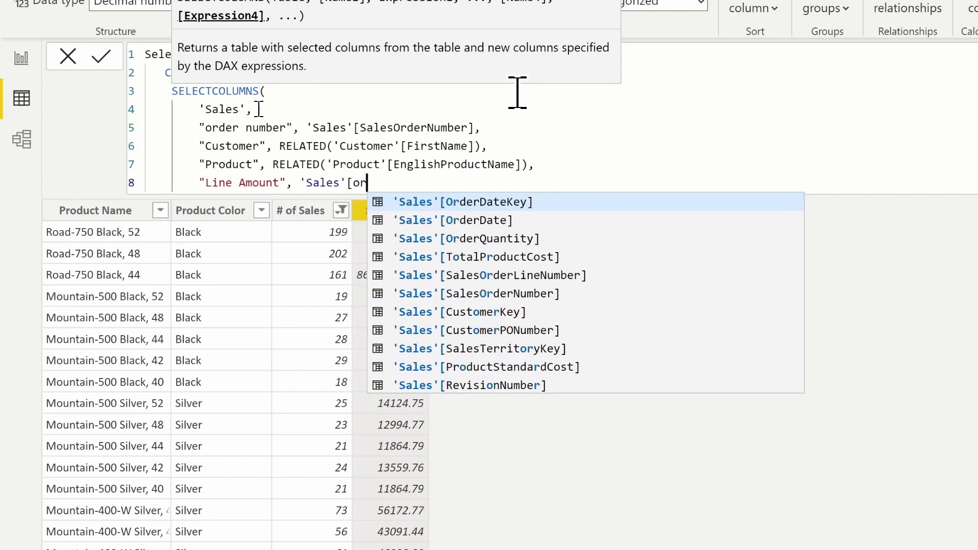
{"action": "key", "text": "Down"}
{"action": "key", "text": "Down"}
{"action": "key", "text": "Tab"}
{"action": "type", "text": "*"}
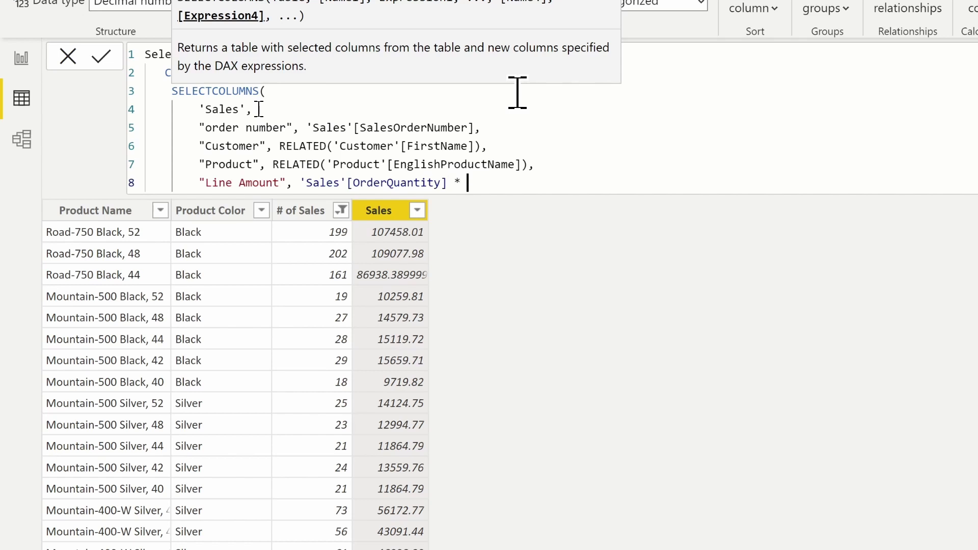
Step: Complete the "Line Amount" expression with 'Sales'[UnitPrice] as the second factor and close SELECTCOLUMNS, followed by a comma
{"action": "type", "text": " 'Sales'"}
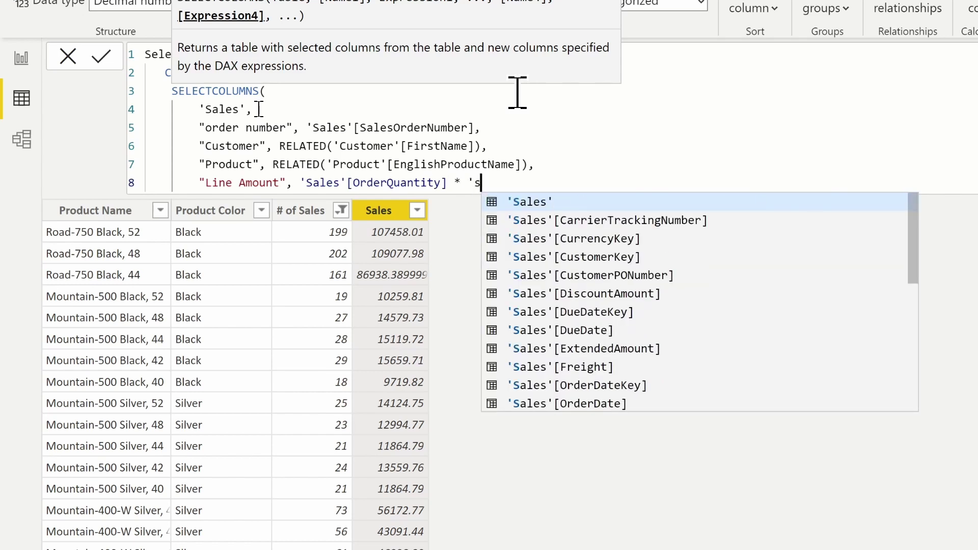
{"action": "type", "text": "["}
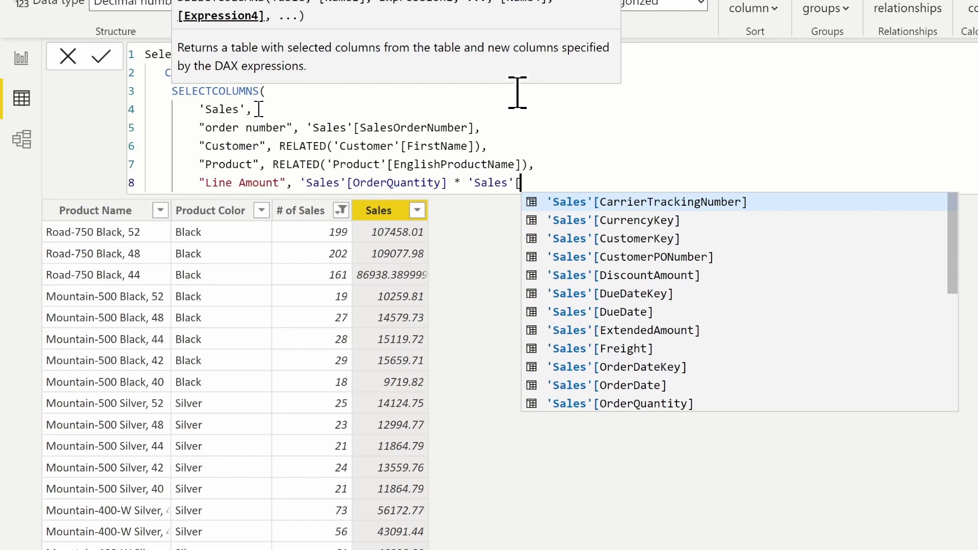
{"action": "type", "text": "un"}
{"action": "key", "text": "Down"}
{"action": "key", "text": "Tab"}
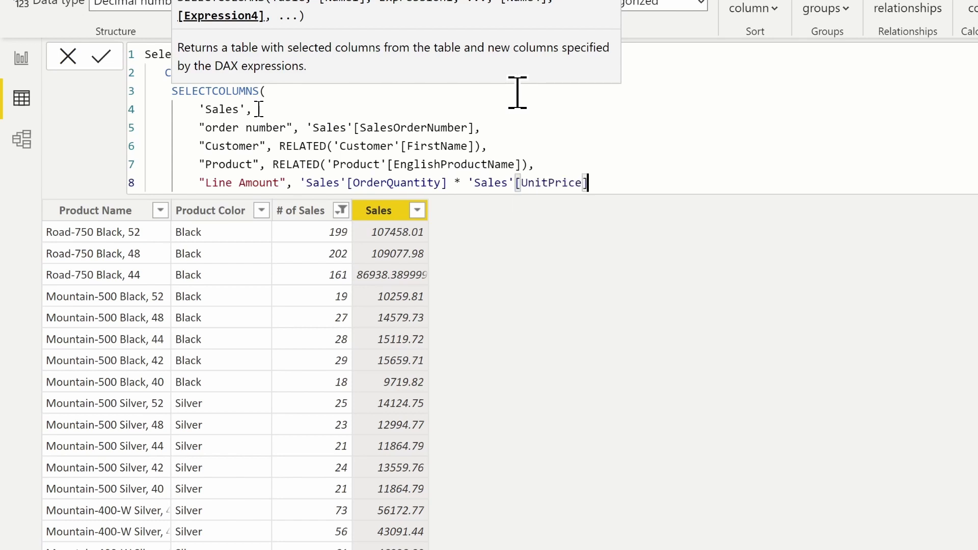
{"action": "type", "text": "))"}
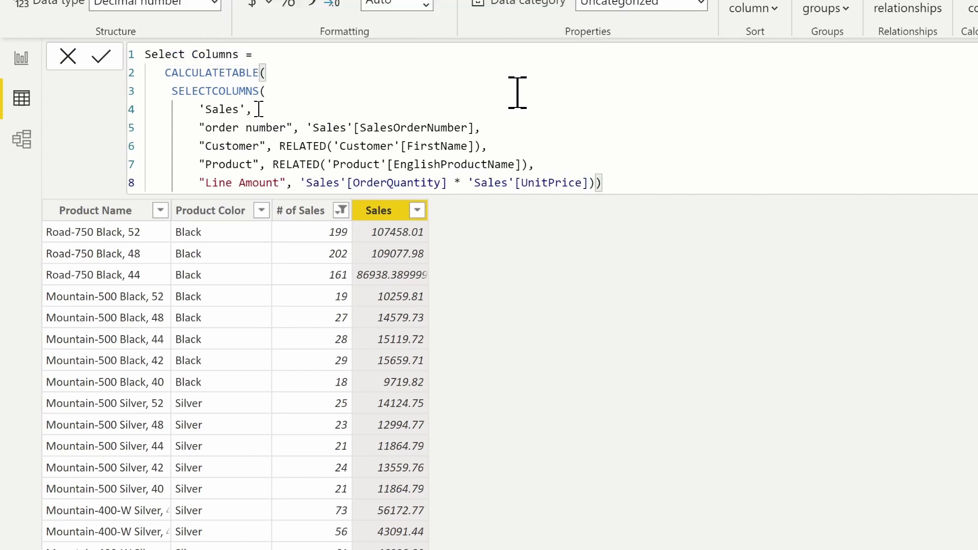
{"action": "type", "text": ","}
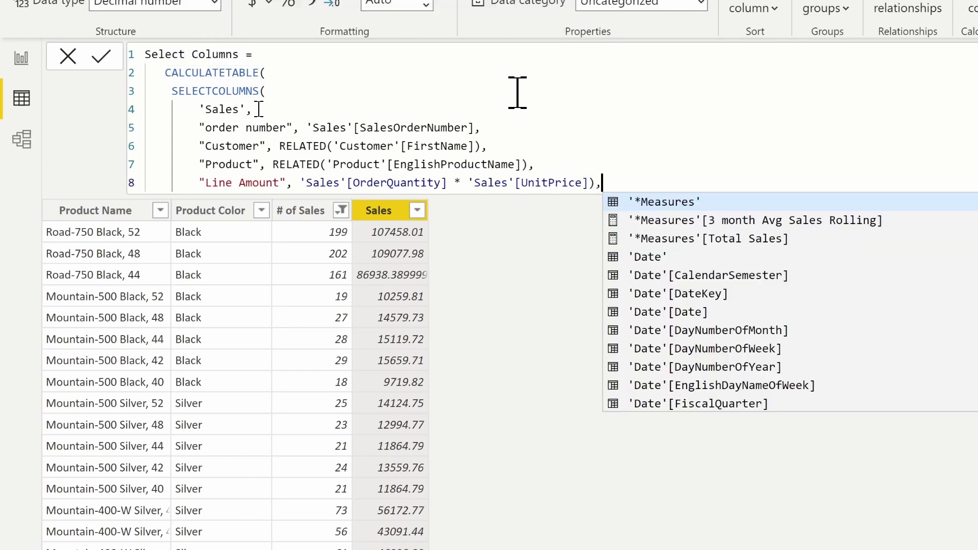
Step: Add the filter 'Customer'[MaritalStatus] = "S" on a new line, close CALCULATETABLE and commit the formula
{"action": "key", "text": "shift+Return"}
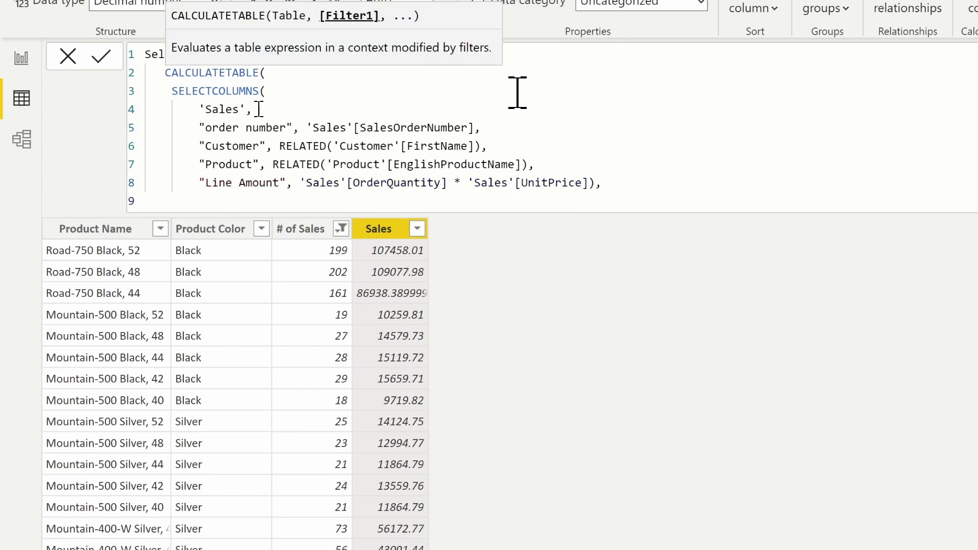
{"action": "type", "text": "'C"}
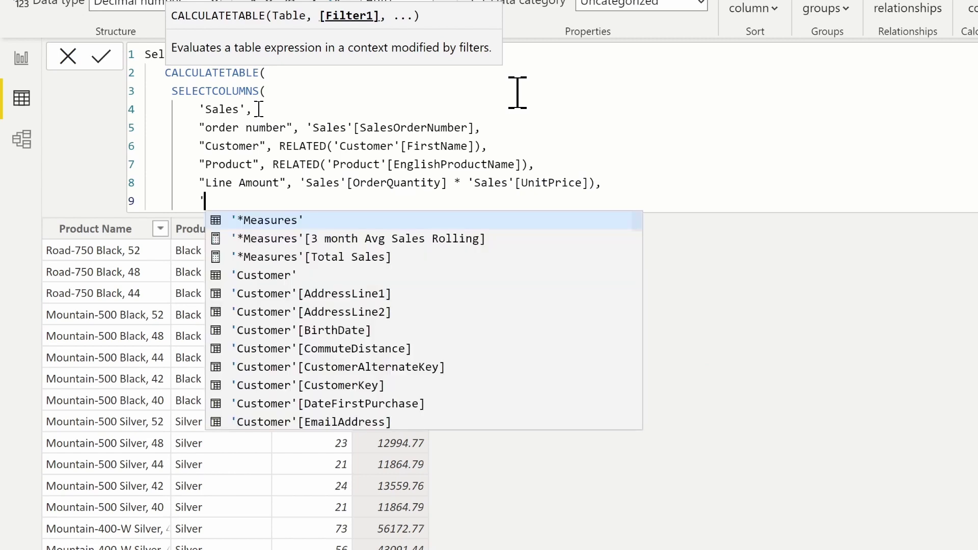
{"action": "key", "text": "Tab"}
{"action": "type", "text": "[m"}
{"action": "key", "text": "Tab"}
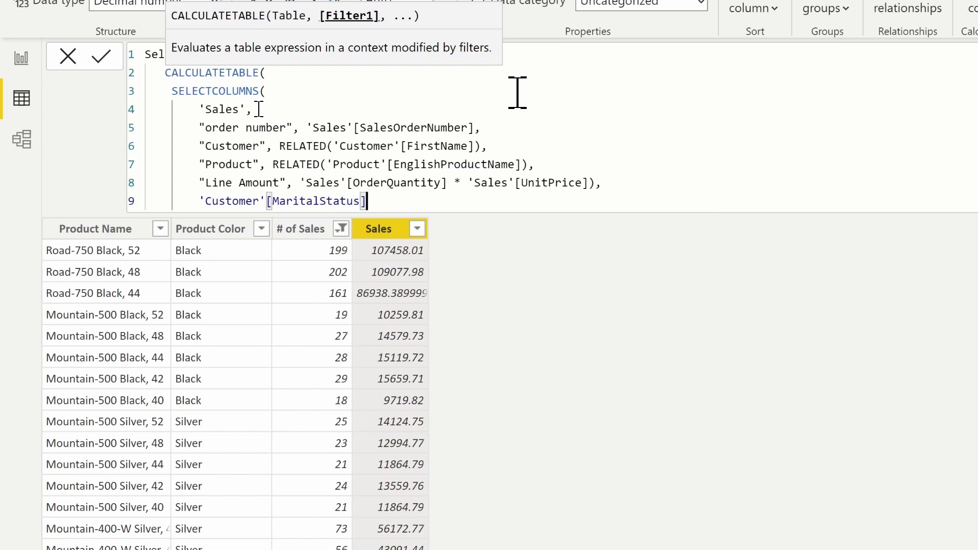
{"action": "type", "text": "= \"S\")"}
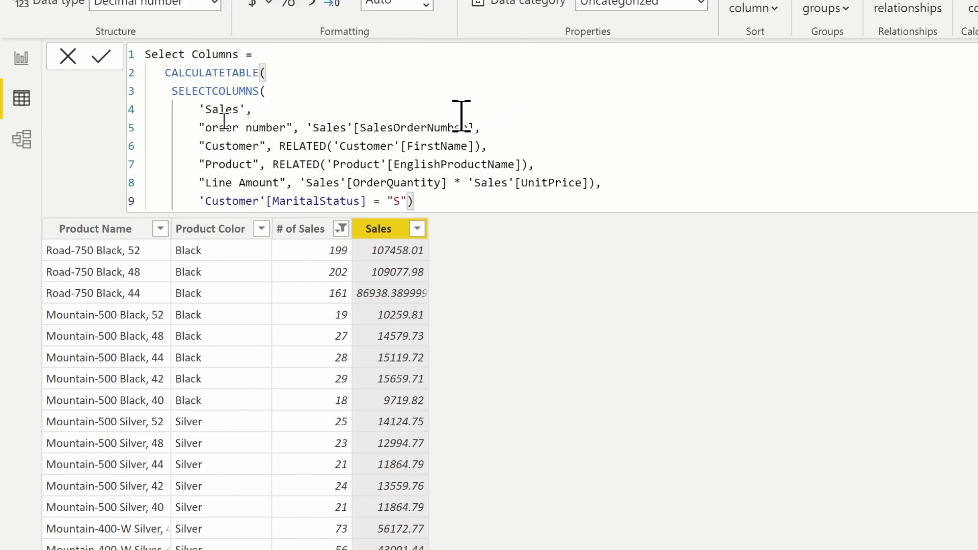
{"action": "left_click", "coordinate": [100, 75]}
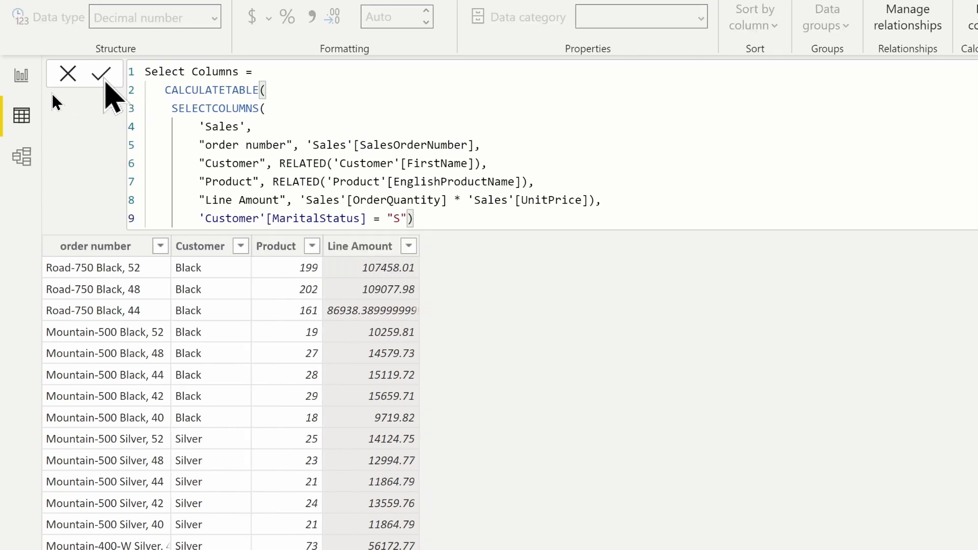
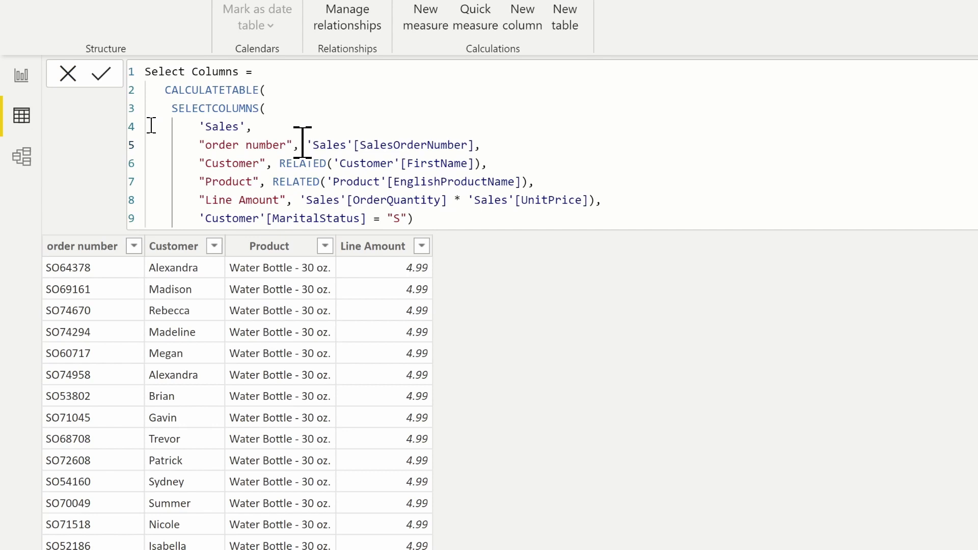
Step: Remove the "order number" and "Product" column names with their commas from SELECTCOLUMNS and commit the formula
{"action": "left_click_drag", "start_coordinate": [300, 144], "coordinate": [198, 145]}
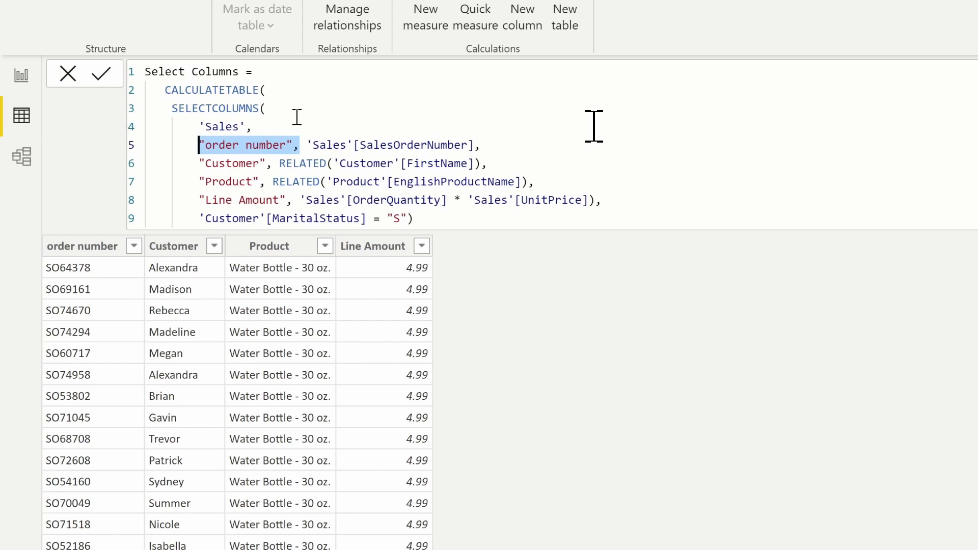
{"action": "key", "text": "Delete"}
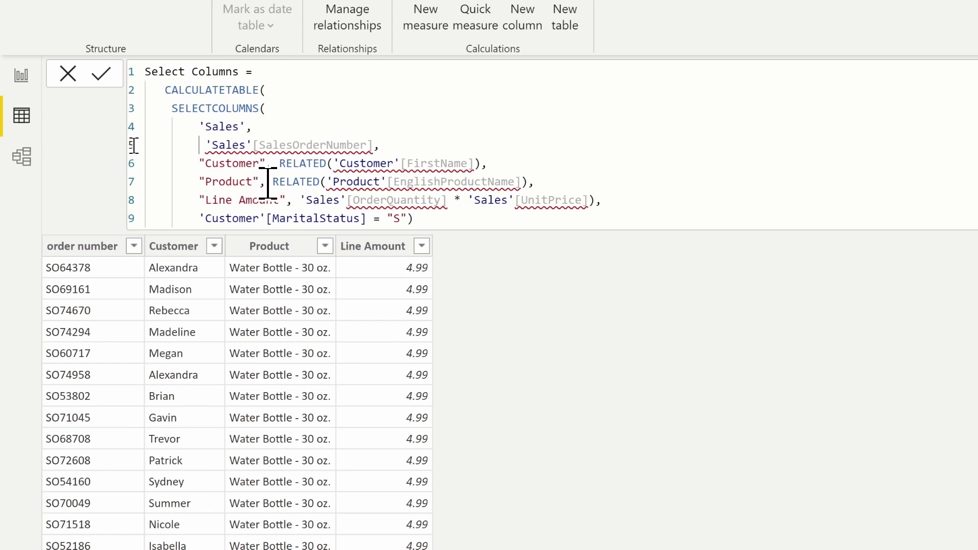
{"action": "left_click_drag", "start_coordinate": [268, 183], "coordinate": [198, 182]}
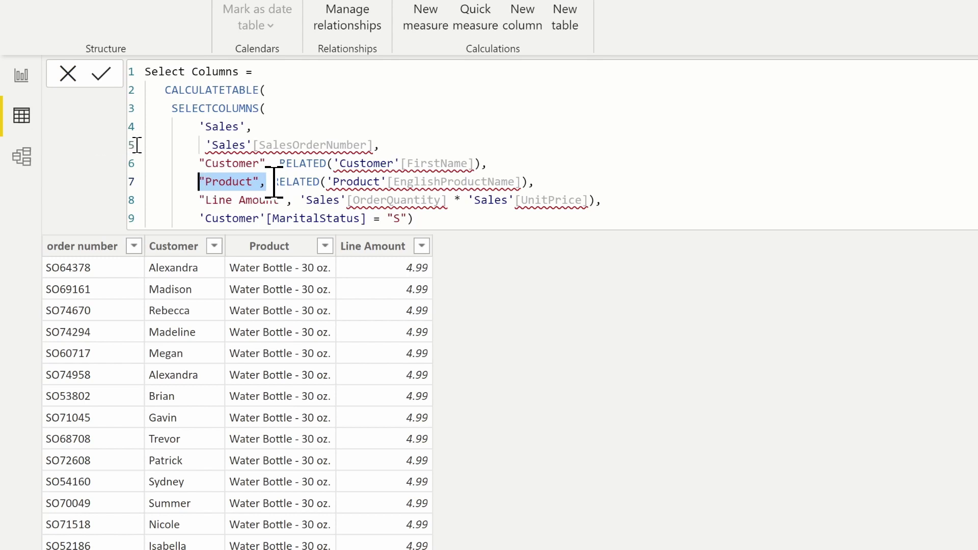
{"action": "key", "text": "Delete"}
{"action": "key", "text": "Delete"}
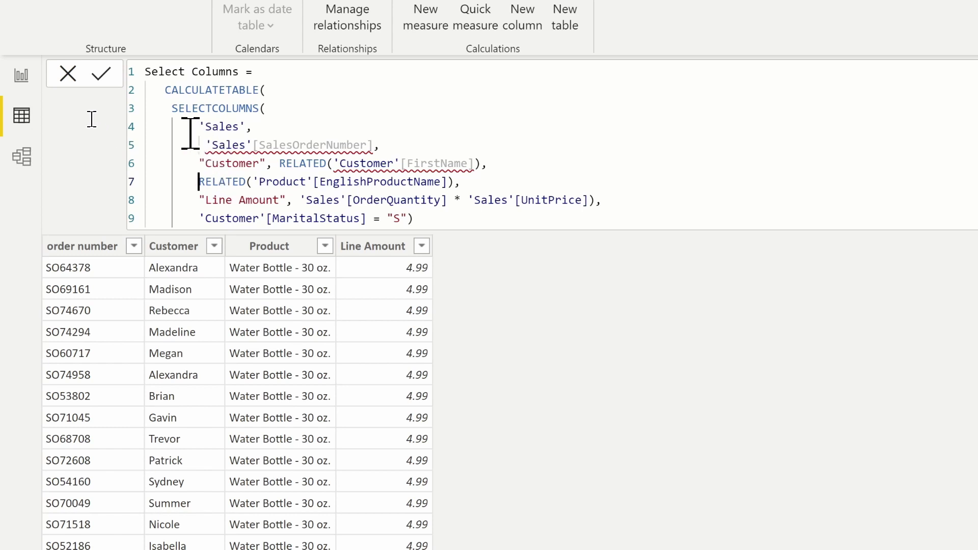
{"action": "left_click", "coordinate": [102, 77]}
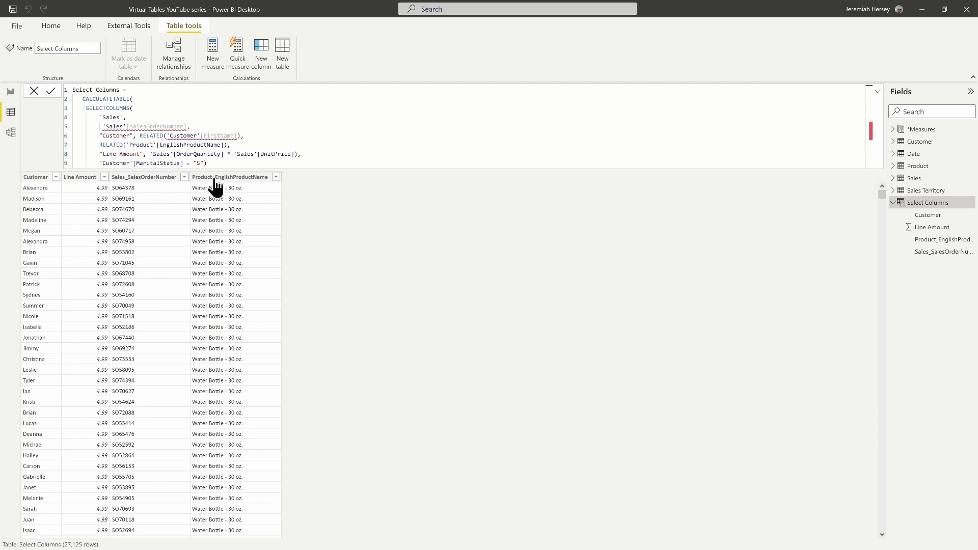
Step: Try to append & " " to the unnamed 'Sales'[SalesOrderNumber] expression in SELECTCOLUMNS and commit the formula
{"action": "mouse_move", "coordinate": [130, 130]}
{"action": "type", "text": "& \""}
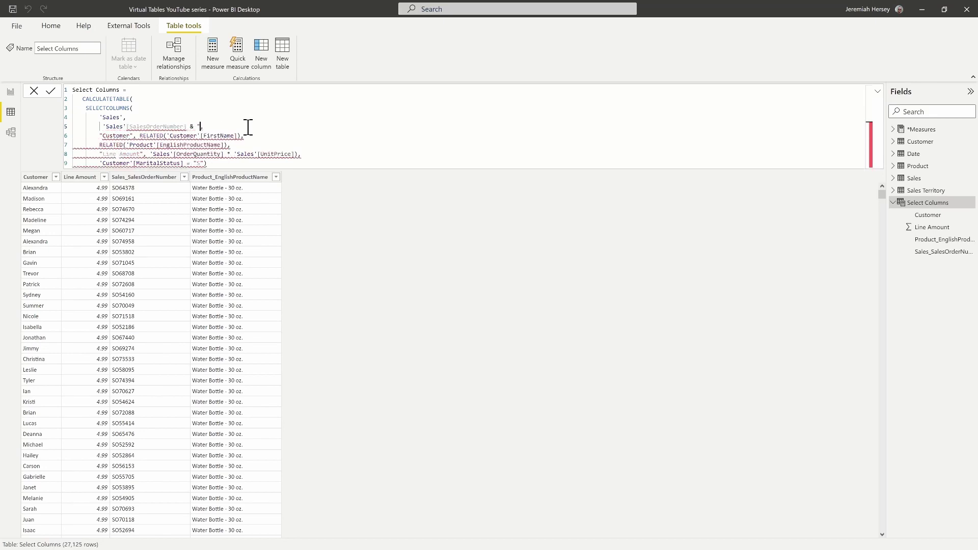
{"action": "type", "text": " \""}
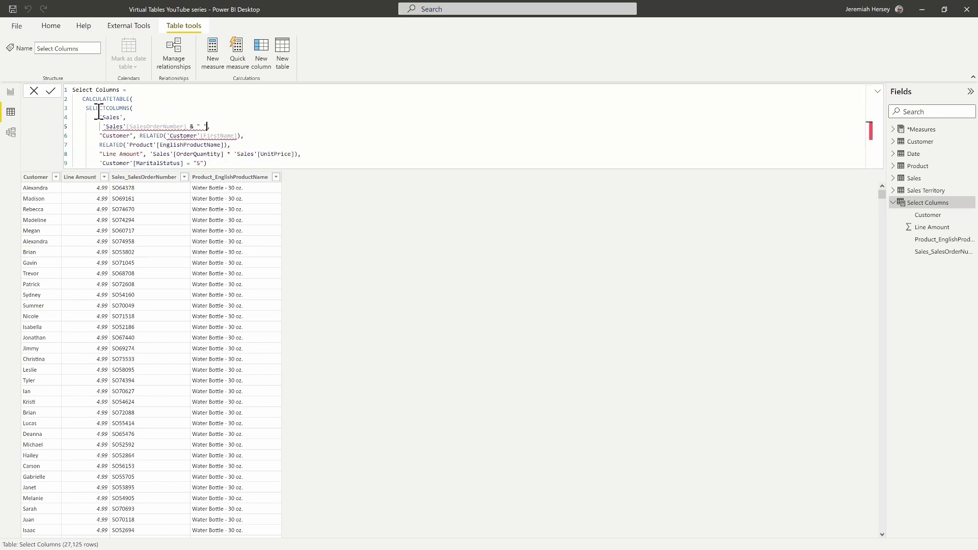
{"action": "left_click", "coordinate": [51, 92]}
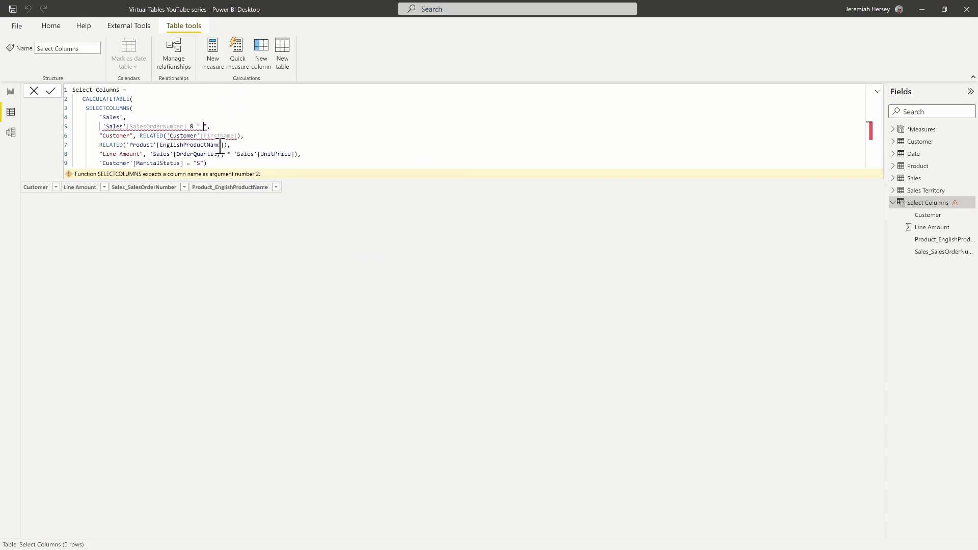
Step: Remove the & " " concatenation after 'Sales'[SalesOrderNumber] in the SELECTCOLUMNS formula
{"action": "key", "text": "BackSpace"}
{"action": "key", "text": "BackSpace"}
{"action": "key", "text": "BackSpace"}
{"action": "key", "text": "BackSpace"}
{"action": "key", "text": "BackSpace"}
{"action": "key", "text": "BackSpace"}
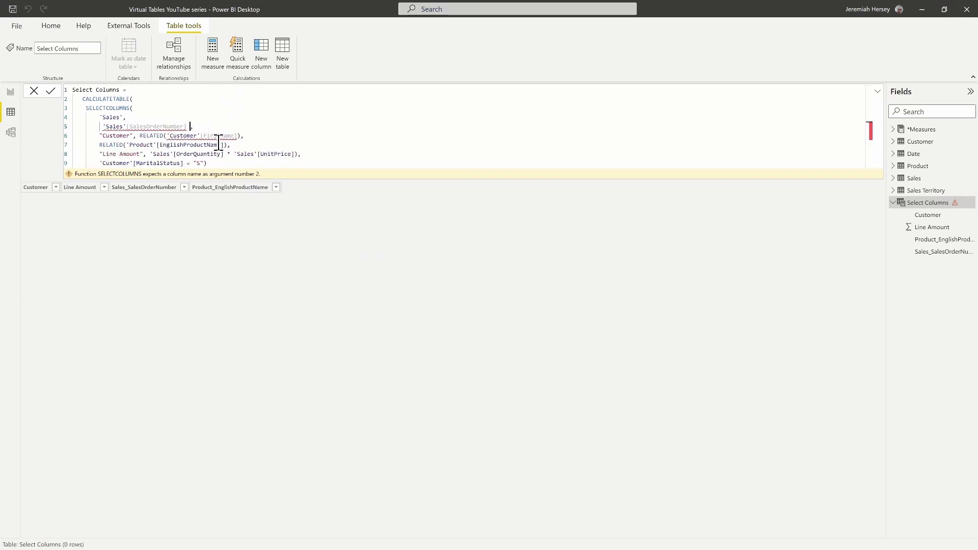